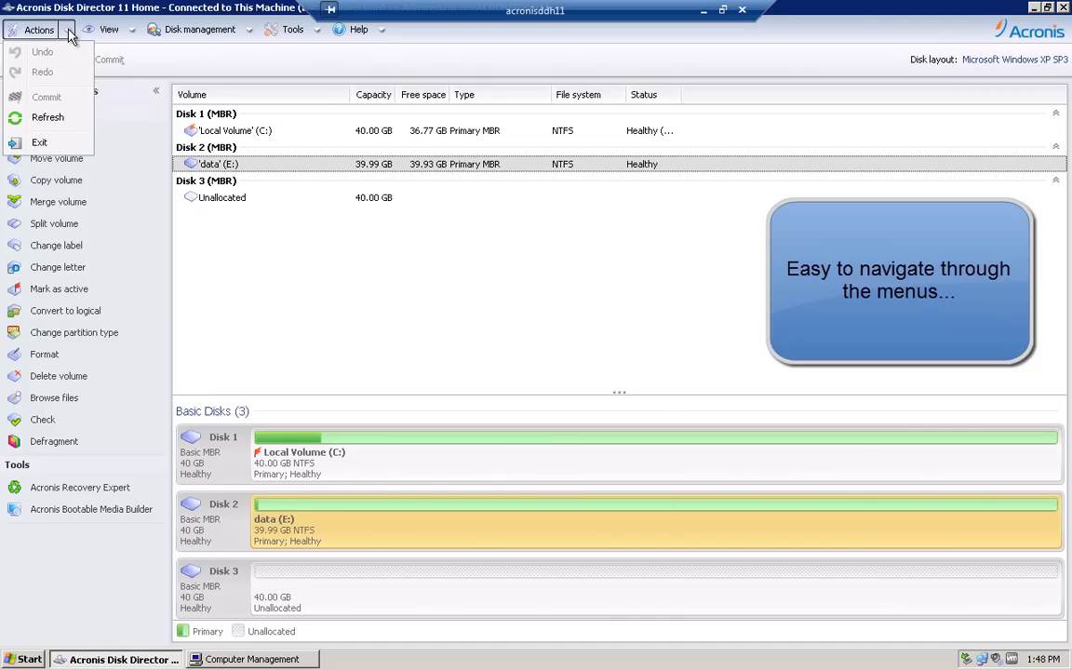
mouse_move(160, 35)
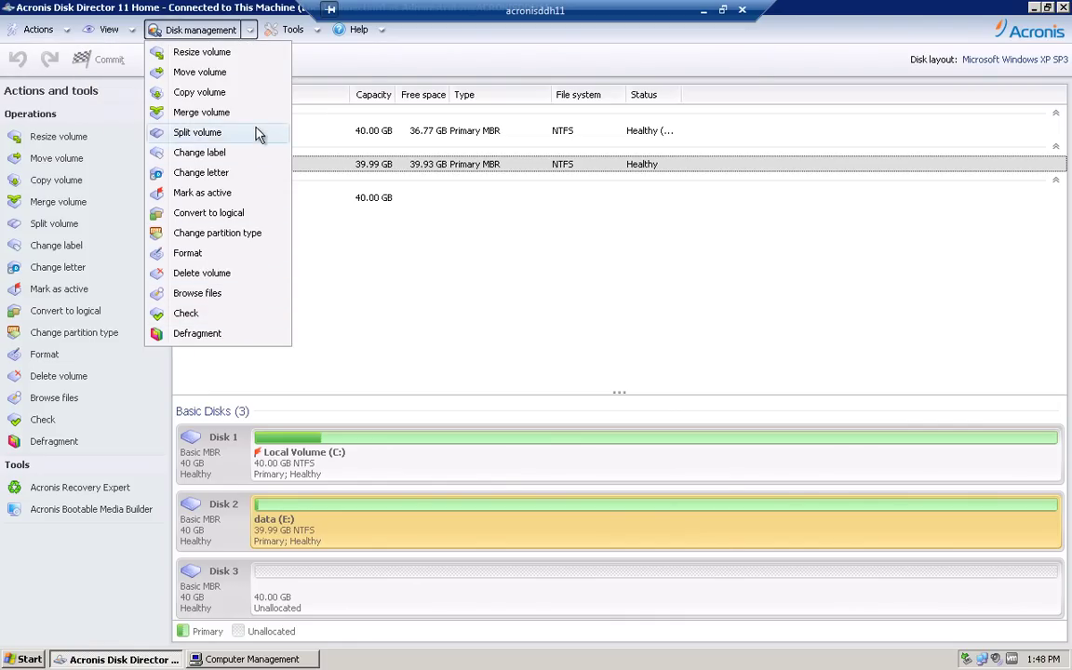
mouse_move(315, 39)
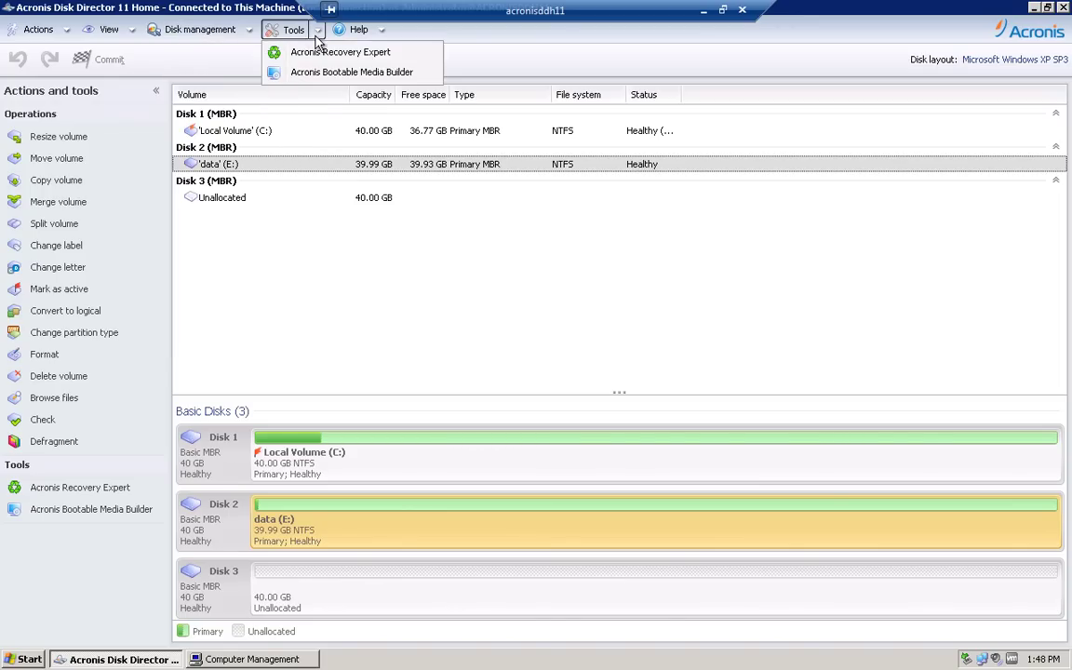
mouse_move(398, 35)
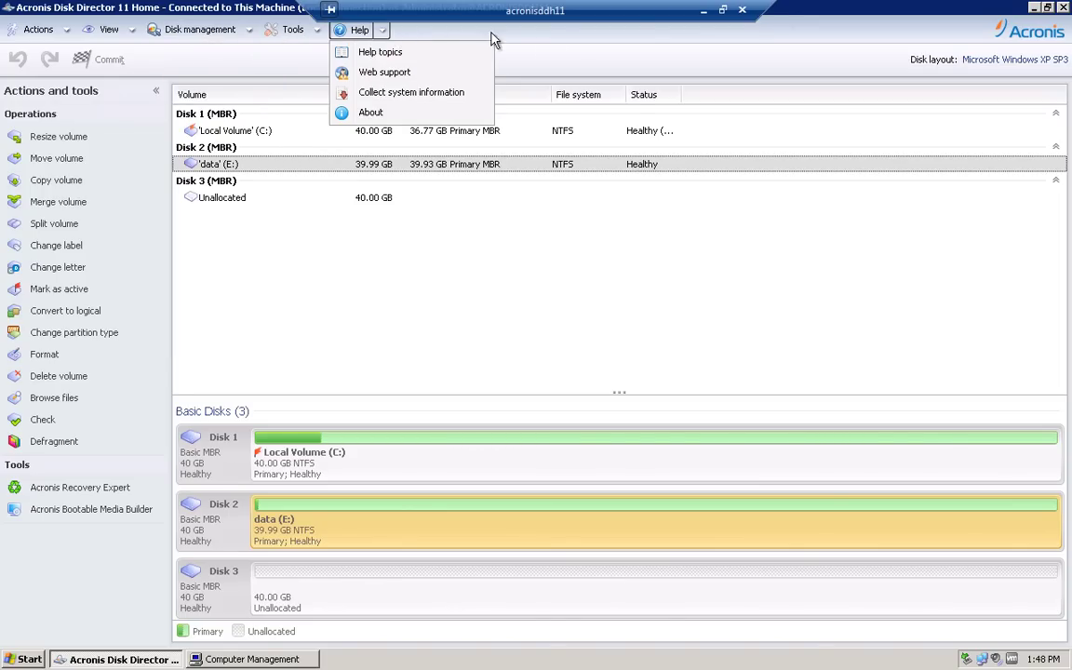
left_click(468, 307)
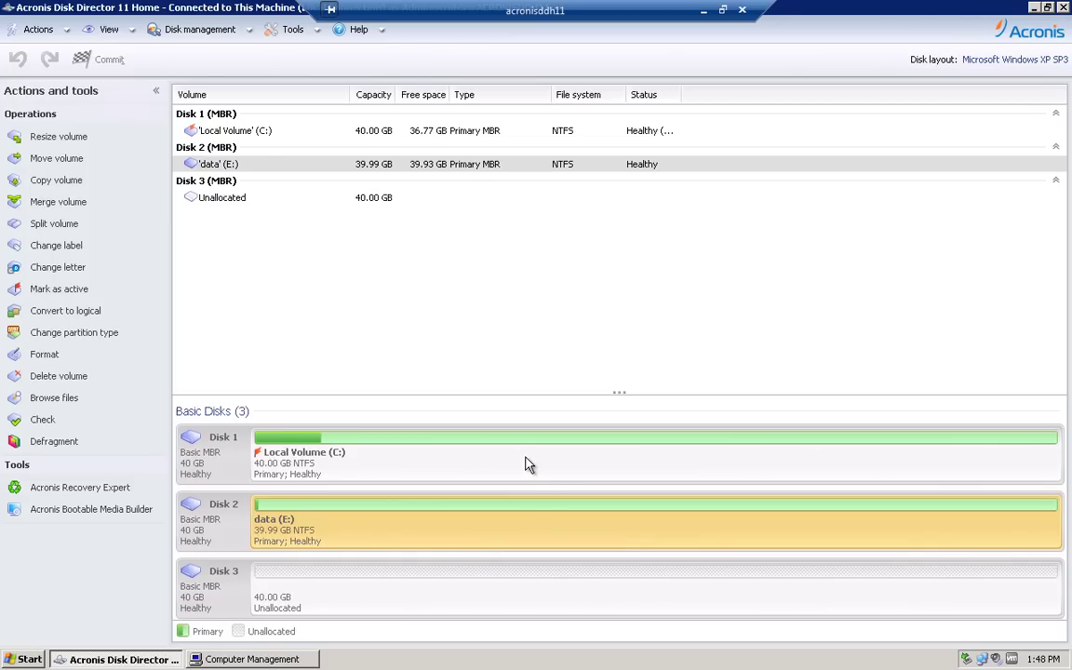
Step: Inspect the volumes on all three disks, compare them with Disk Management in the Computer Management window, and return to Acronis Disk Director
left_click(526, 463)
left_click(524, 518)
left_click(529, 582)
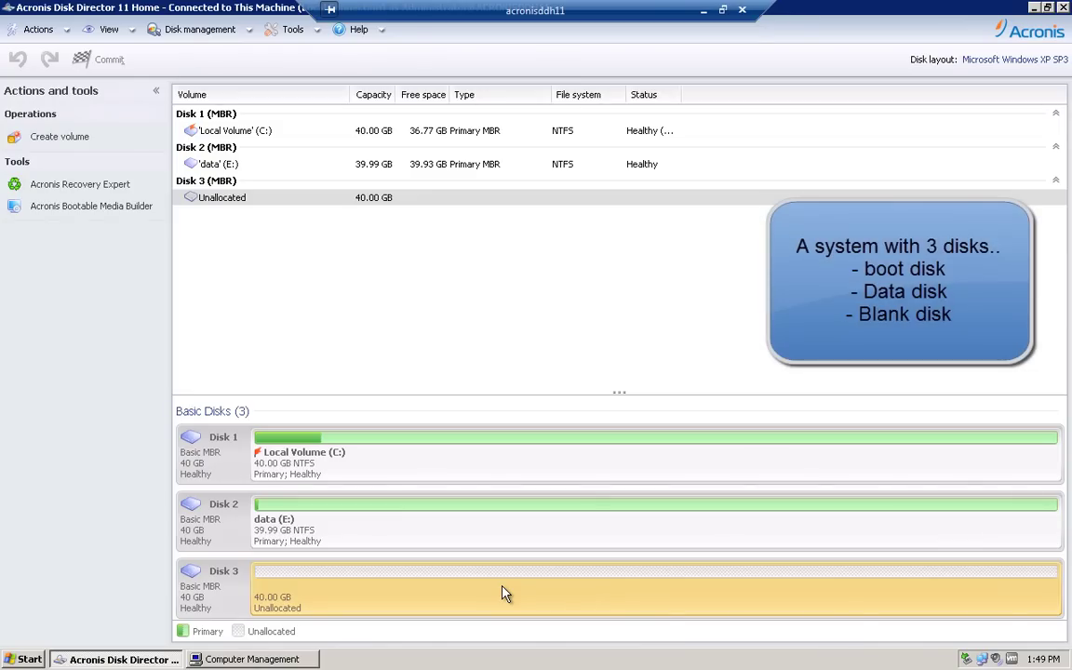
left_click(314, 660)
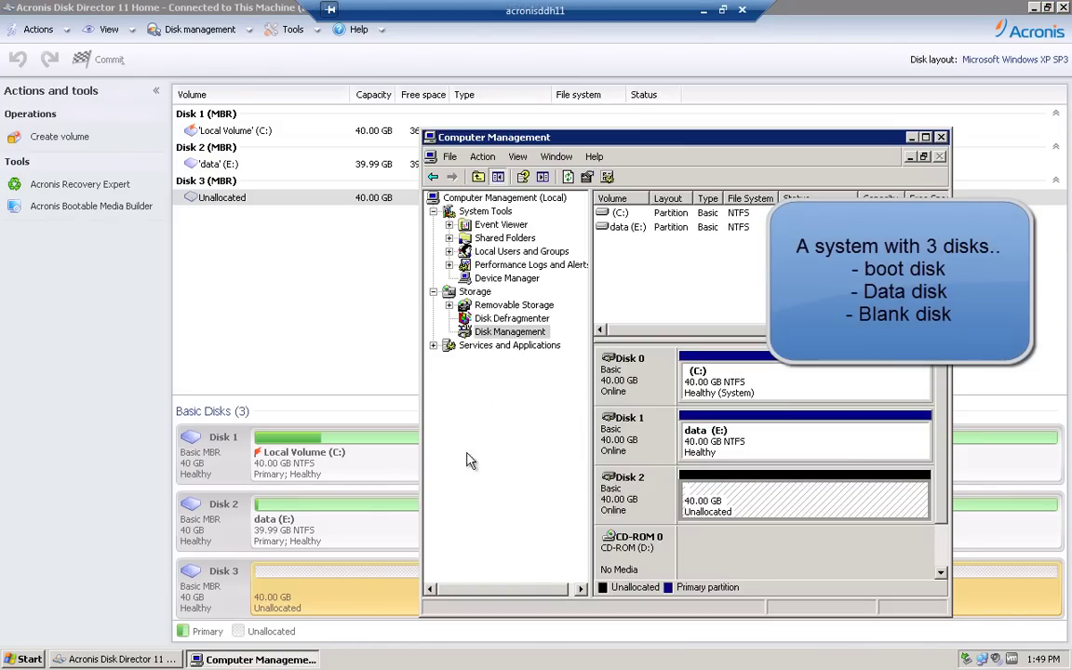
left_click(505, 335)
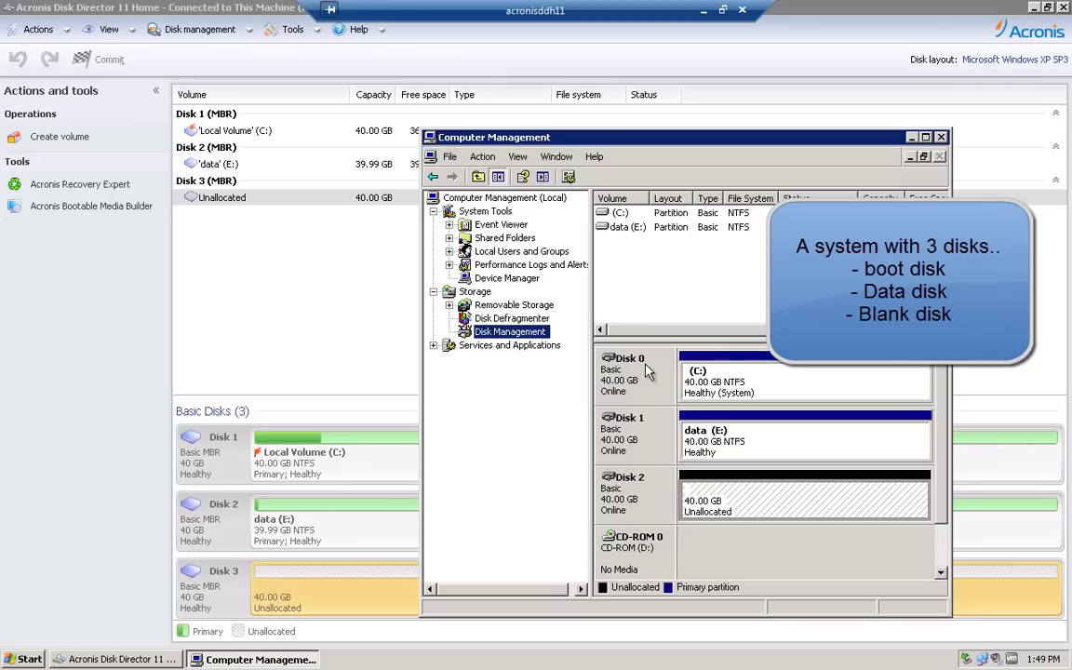
left_click(799, 381)
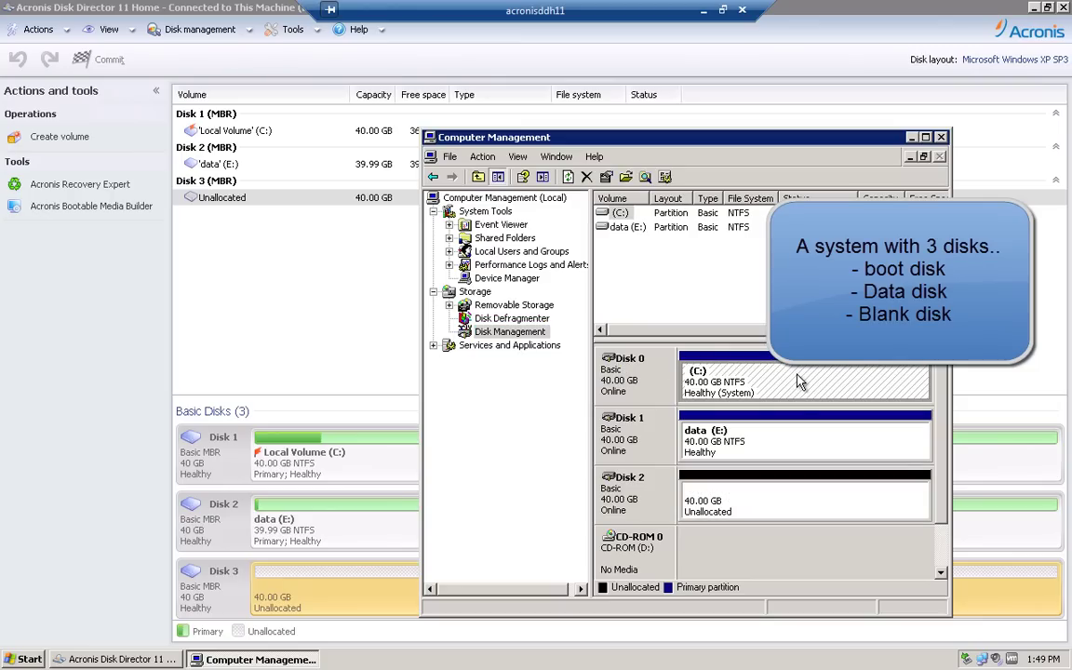
left_click(793, 443)
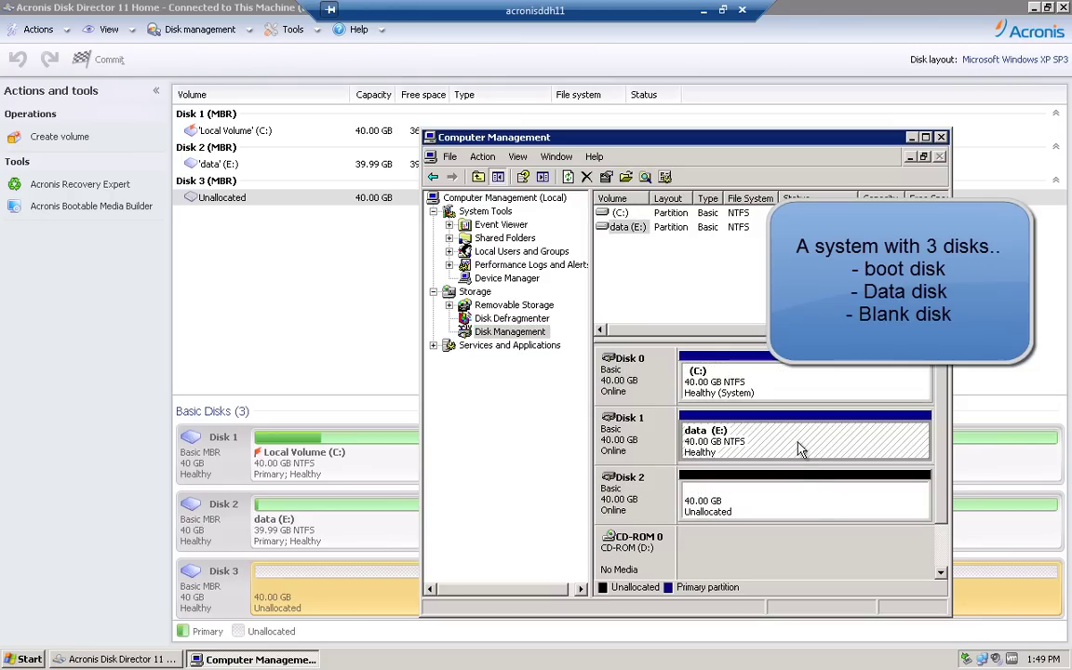
left_click(807, 505)
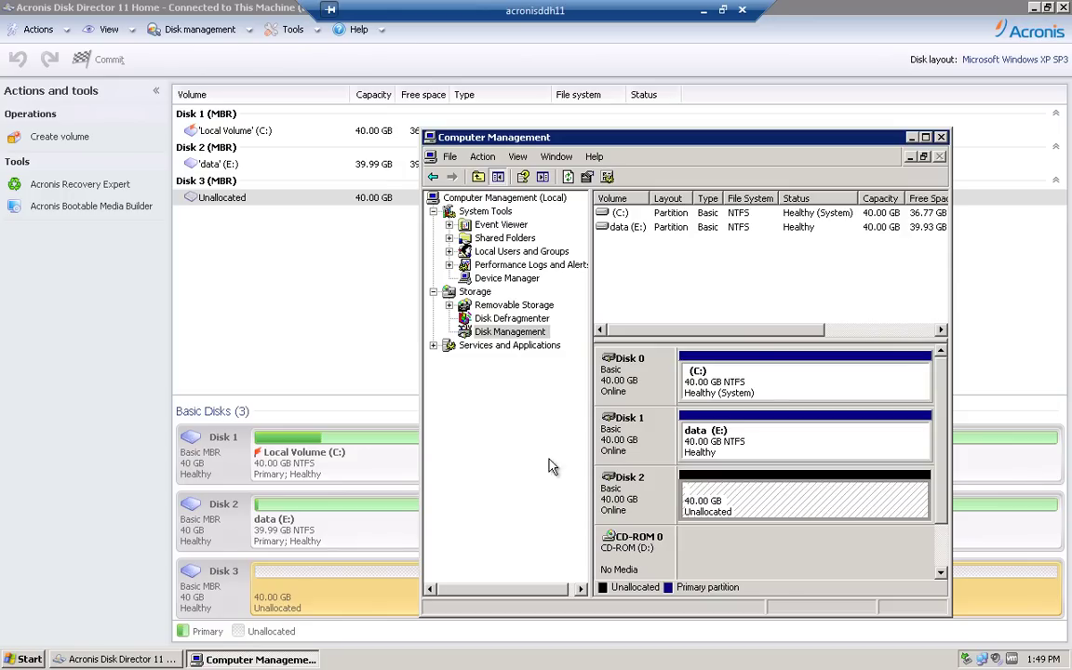
left_click(381, 361)
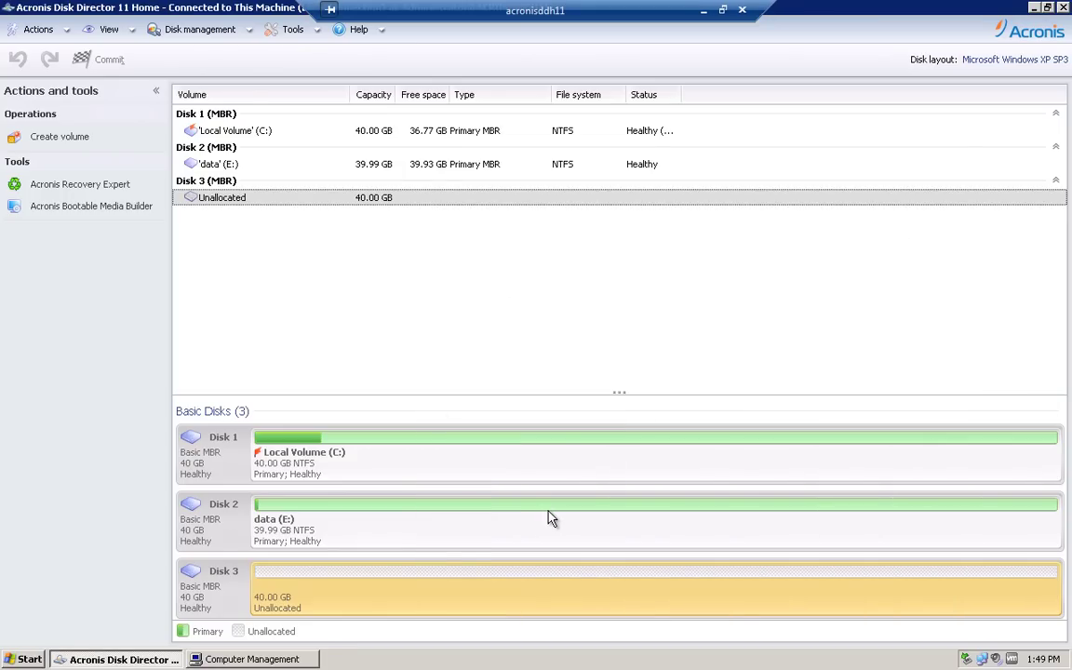
Step: Split the data (E:) volume on Disk 2 into an original volume of 20.21 GB and a new volume of 19.78 GB
right_click(549, 518)
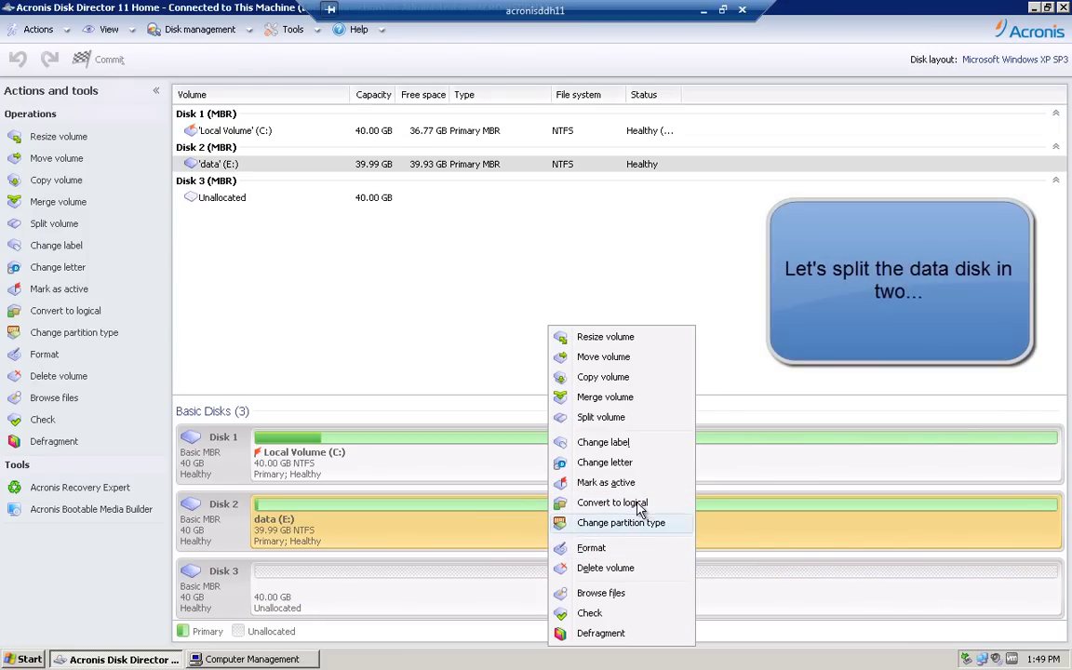
left_click(607, 418)
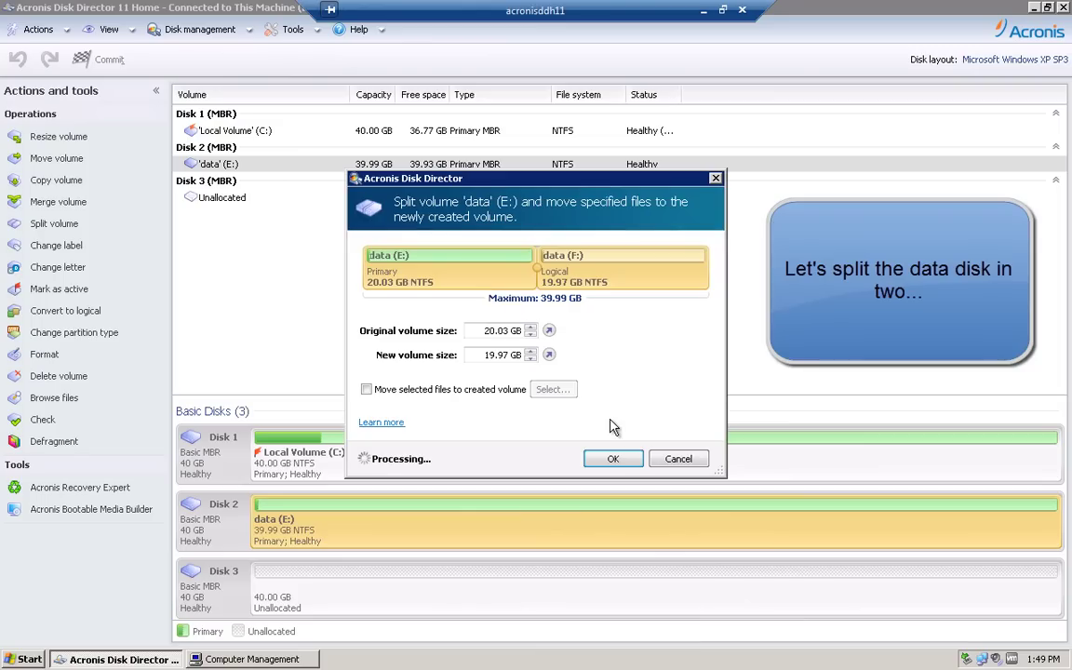
mouse_move(537, 270)
left_mouse_down()
mouse_move(472, 268)
mouse_move(539, 276)
left_mouse_up()
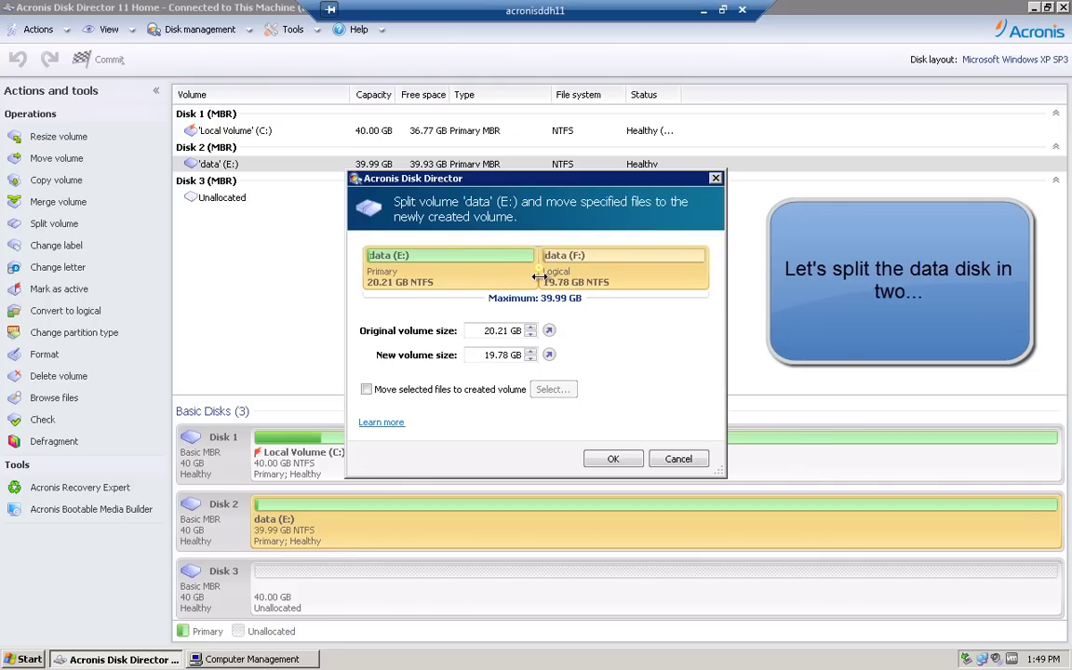
left_click(611, 458)
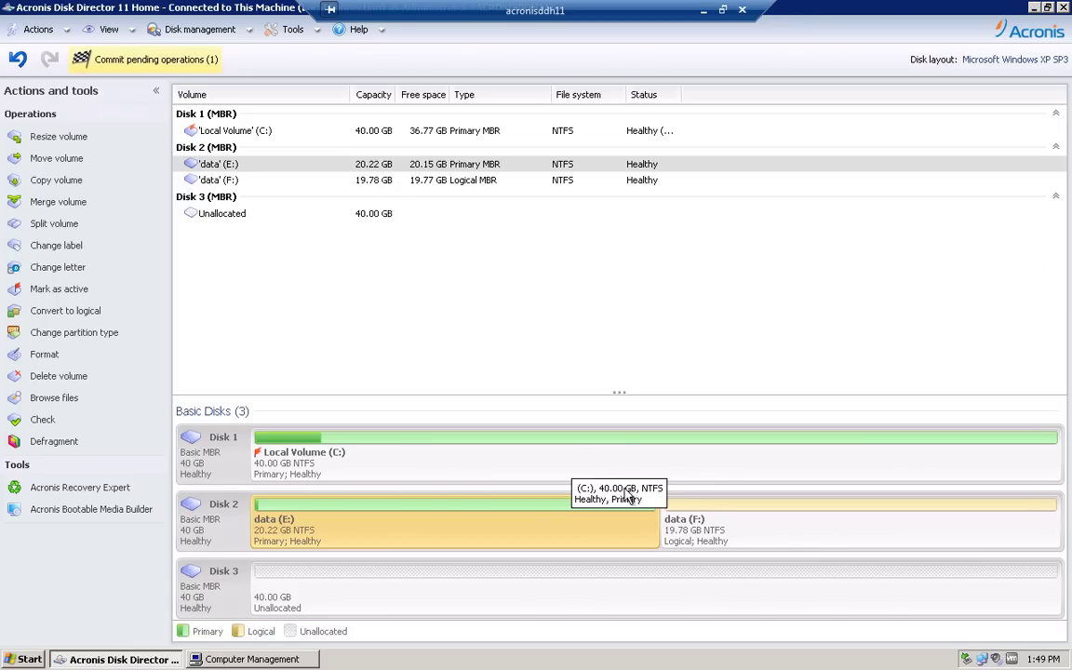
Step: Commit the pending split of the data volume on Disk 2
right_click(784, 532)
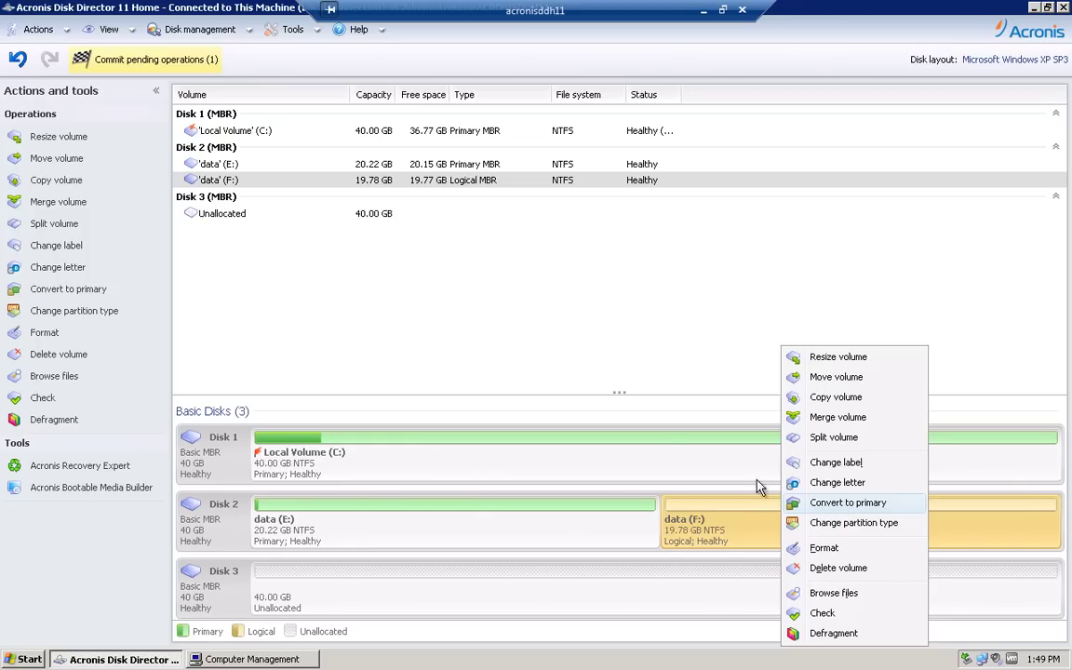
key("Escape")
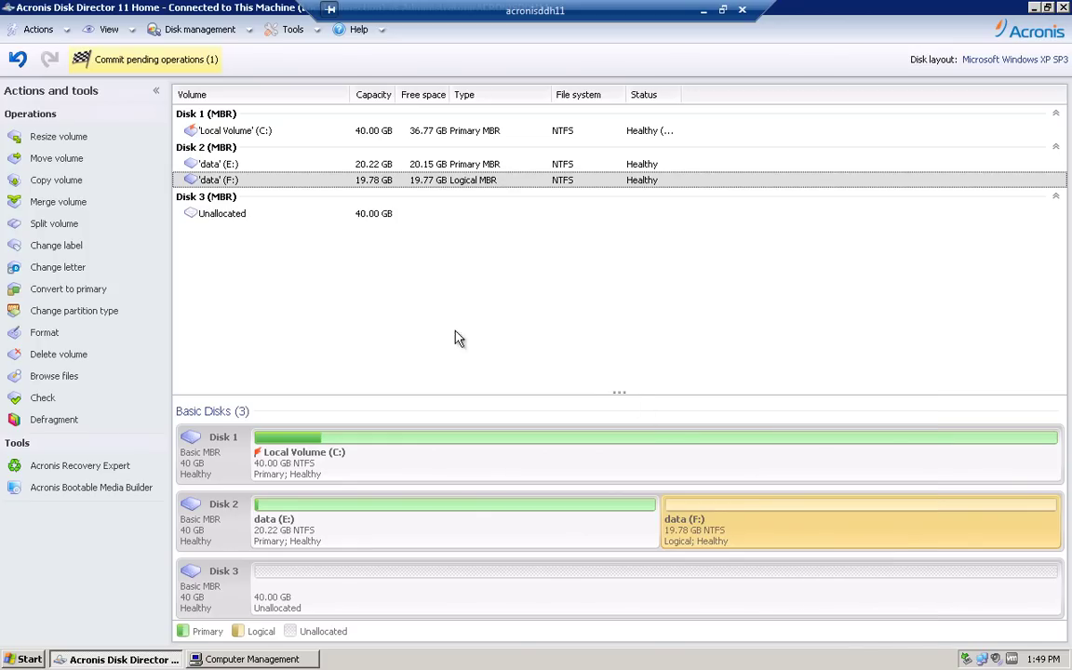
left_click(148, 59)
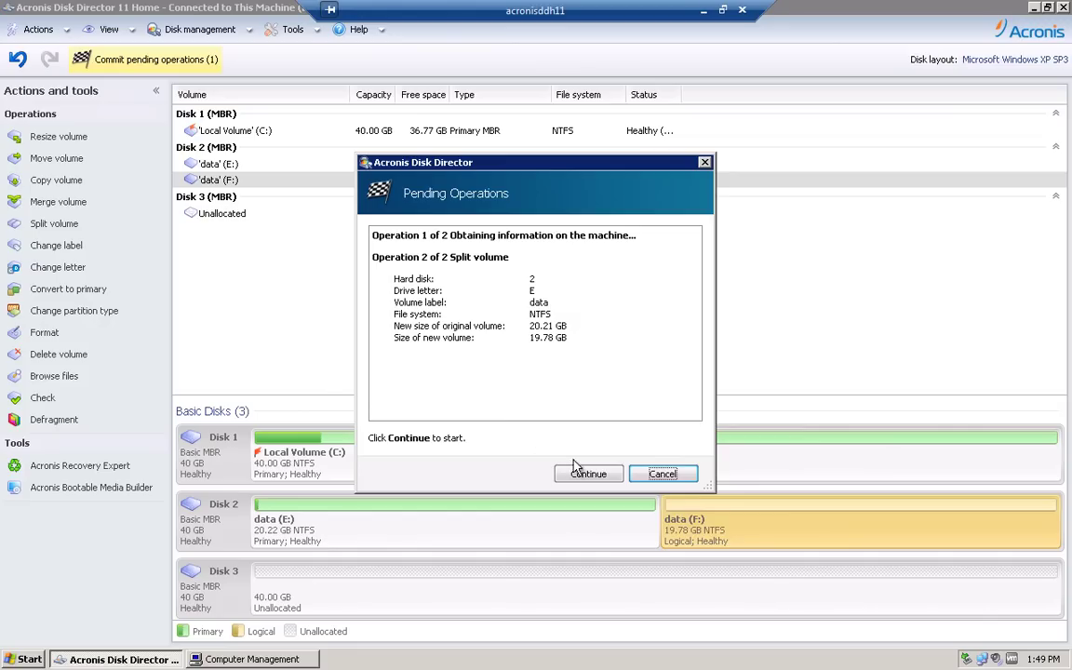
left_click(587, 473)
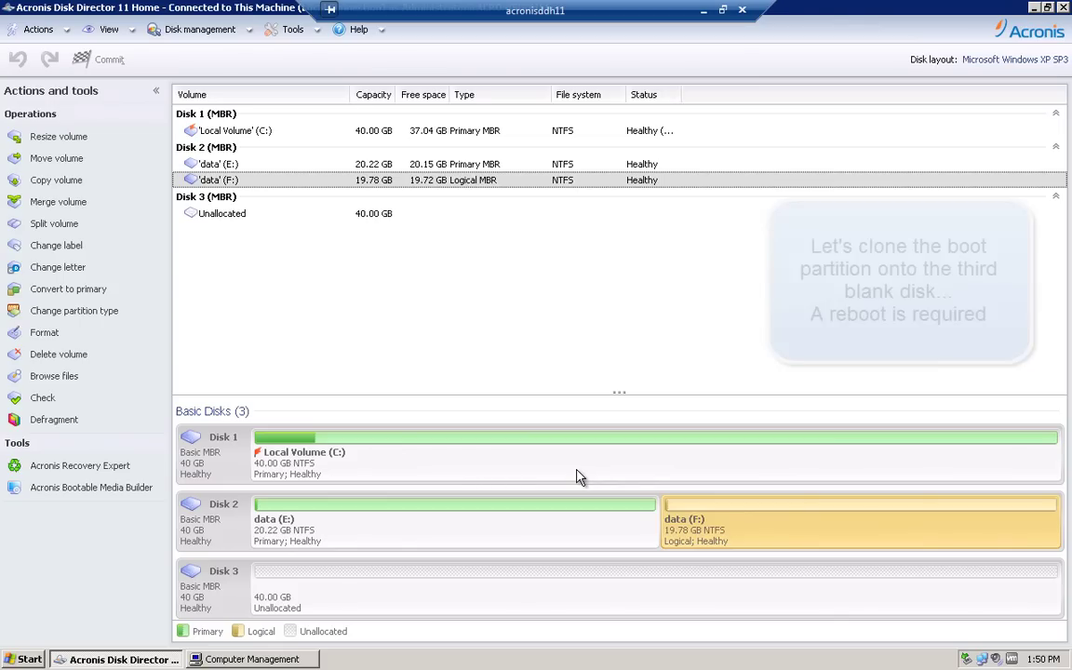
Step: Start copying the boot volume (C:) as a Basic volume into the unallocated space of Disk 3
left_click(358, 134)
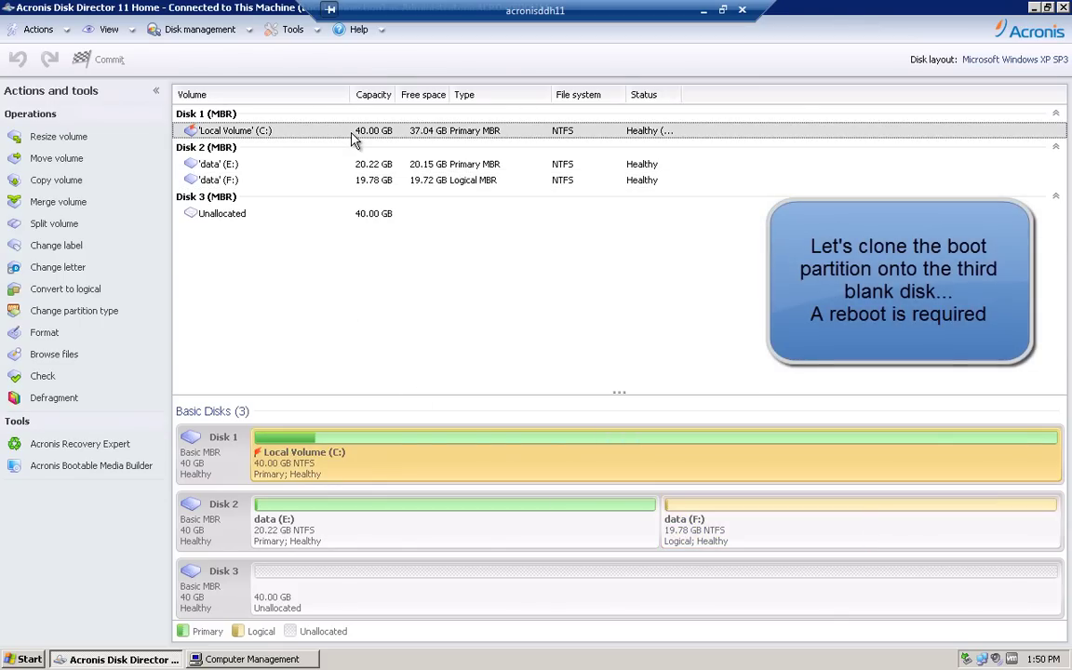
right_click(386, 135)
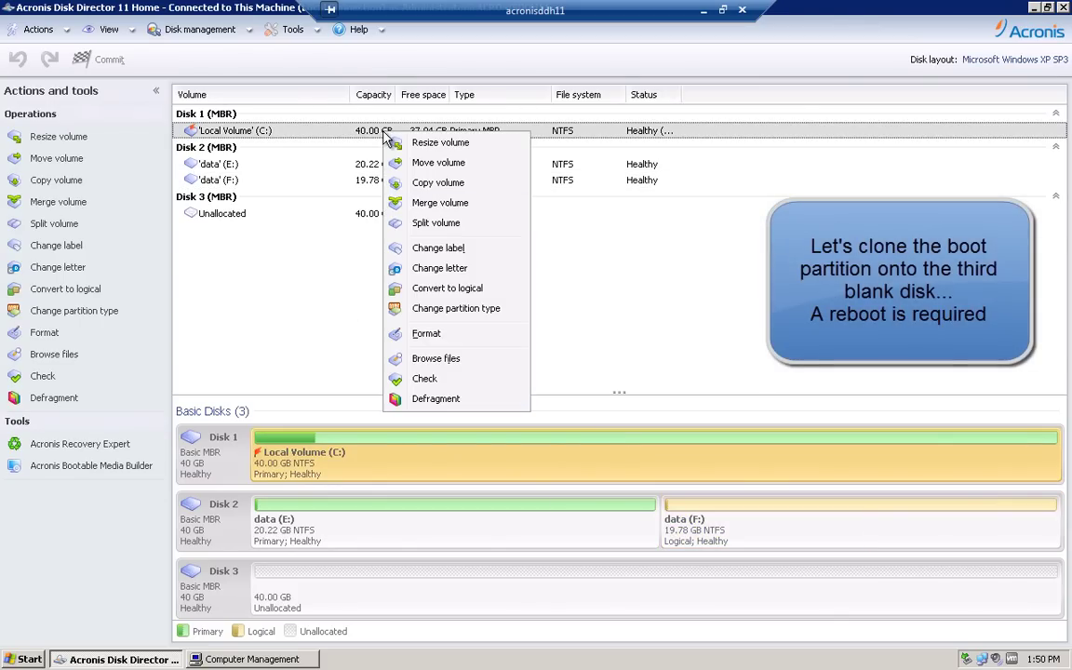
left_click(461, 185)
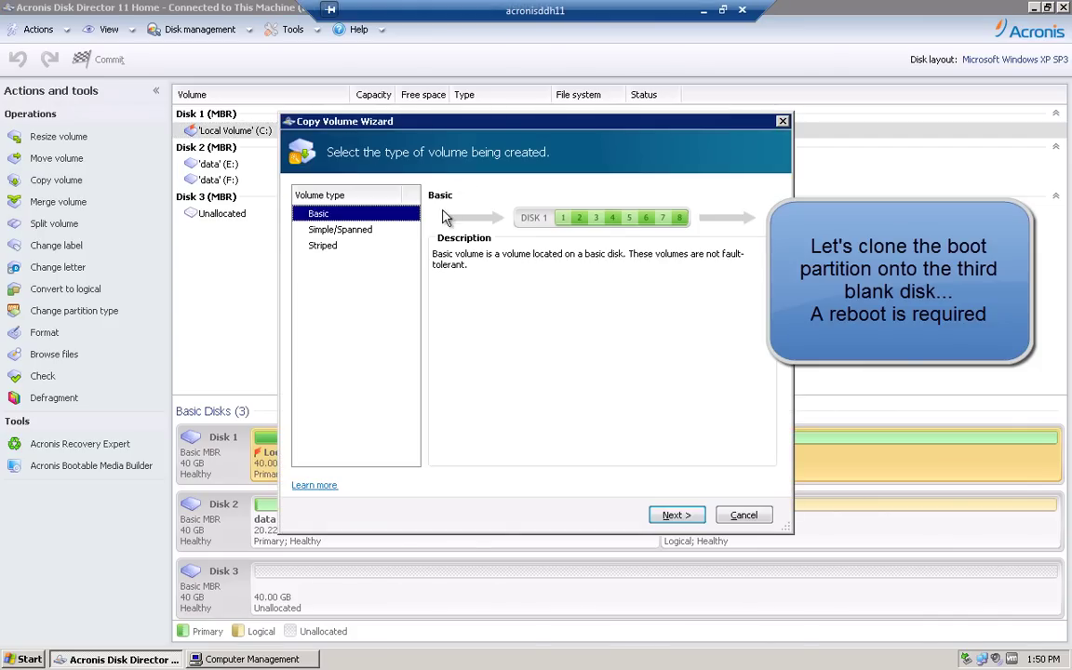
left_click(671, 518)
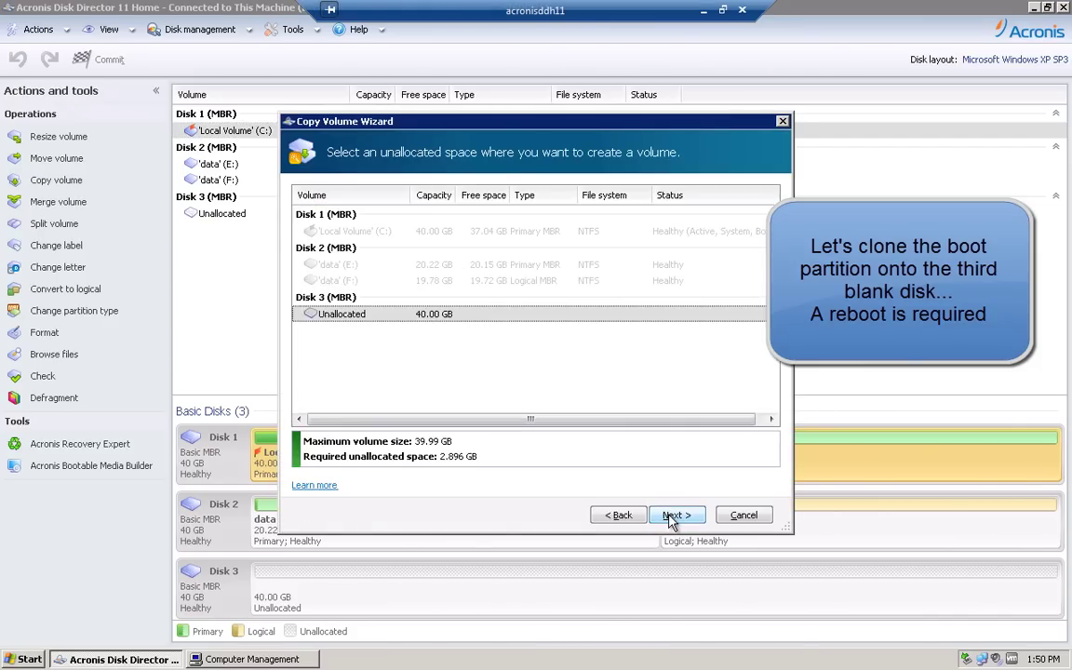
left_click(671, 518)
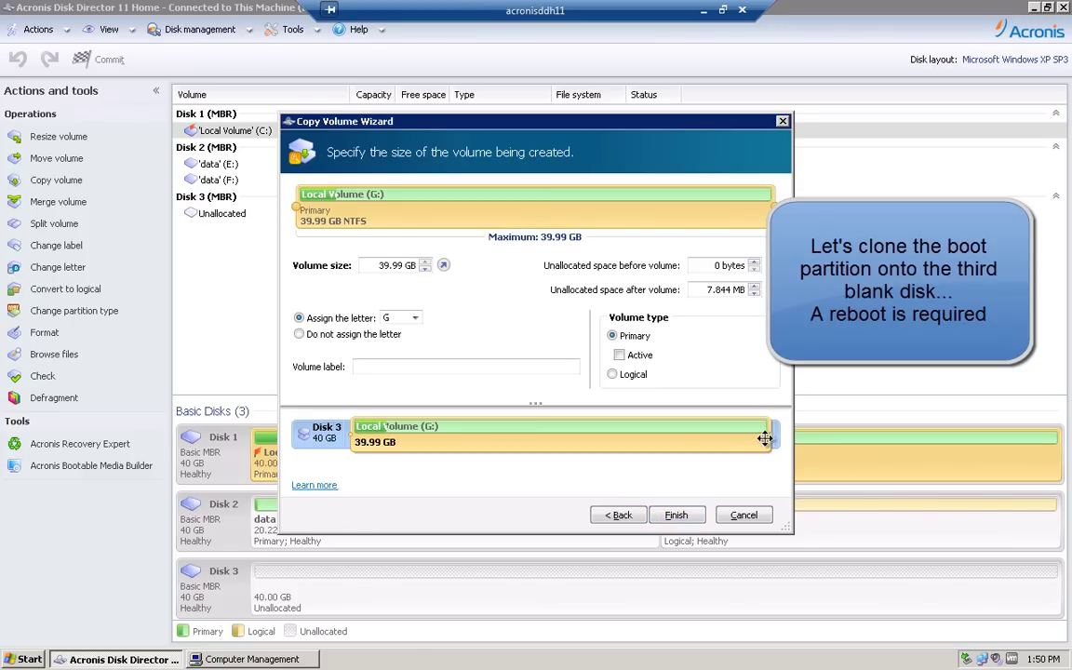
Step: Set the copied volume's size to the maximum 39.99 GB, make it Primary with letter G, and finish the copy setup
left_click_drag(771, 432, 548, 437)
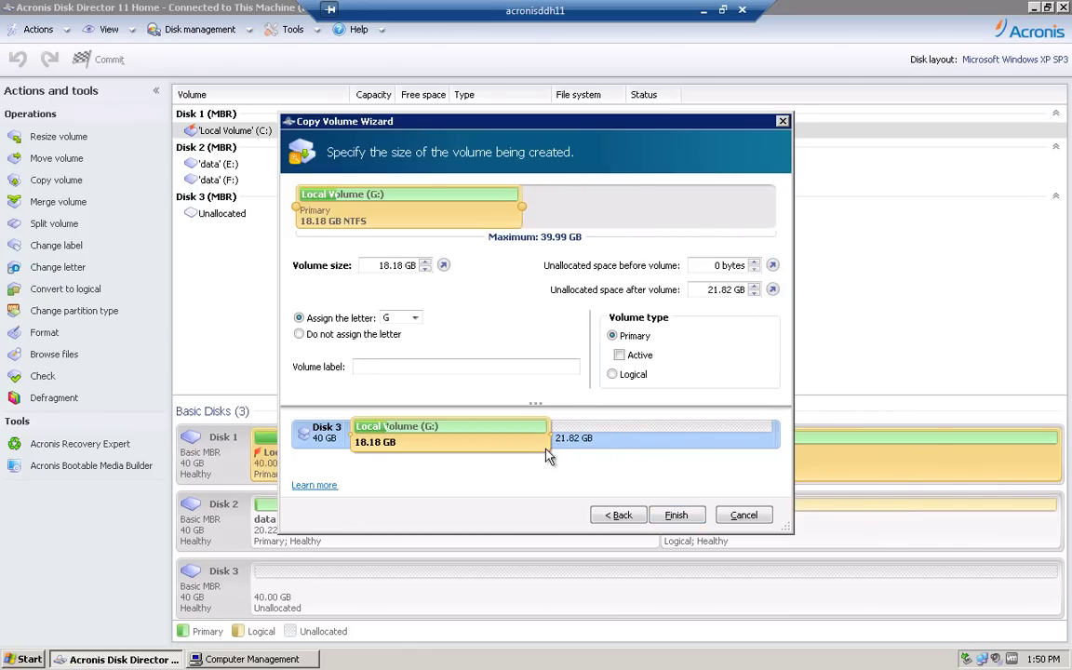
left_click_drag(549, 436, 783, 435)
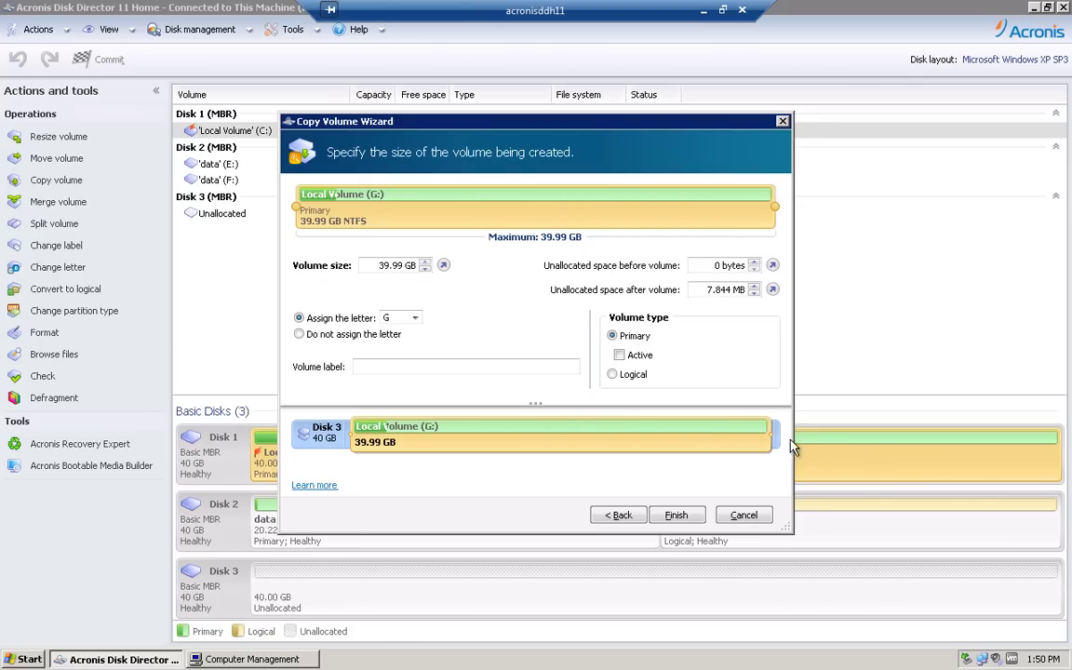
left_click(653, 340)
left_click(679, 515)
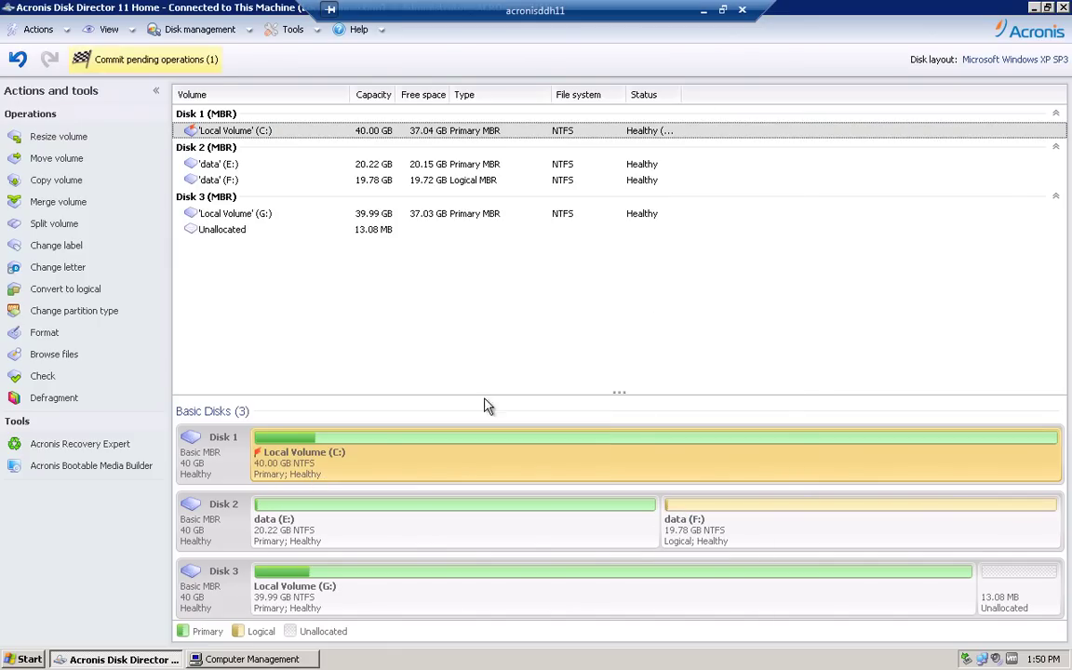
Step: Commit the pending volume copy from Disk 1 to Disk 3 and agree to restart the machine
left_click(164, 59)
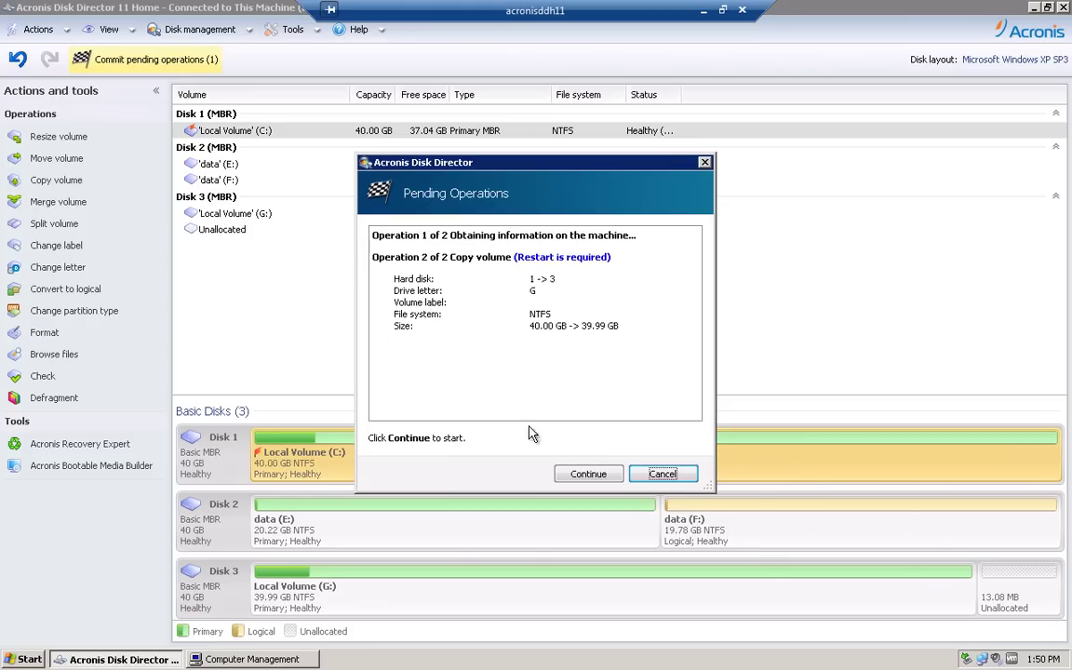
left_click(580, 476)
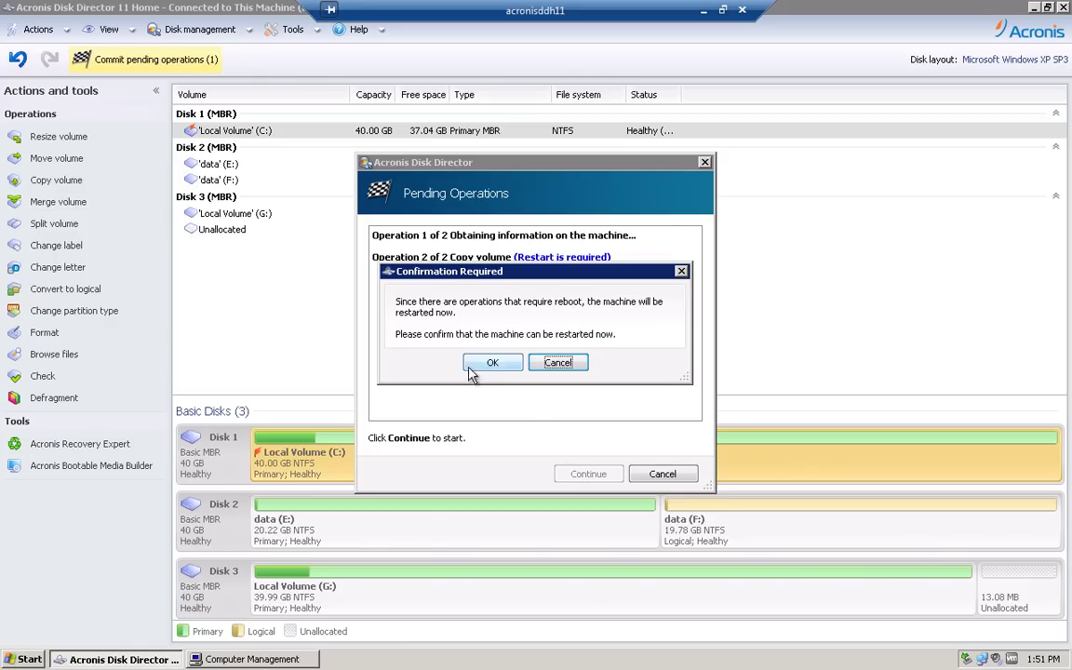
left_click(496, 363)
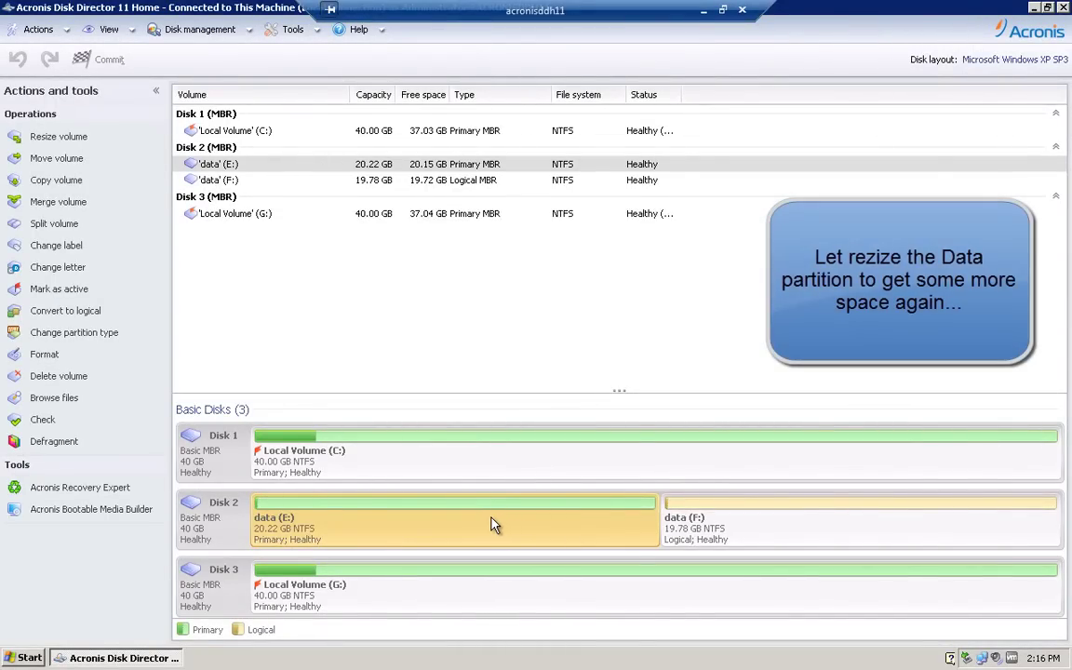
Step: Queue the deletion of the logical data (F:) volume on Disk 2
right_click(493, 525)
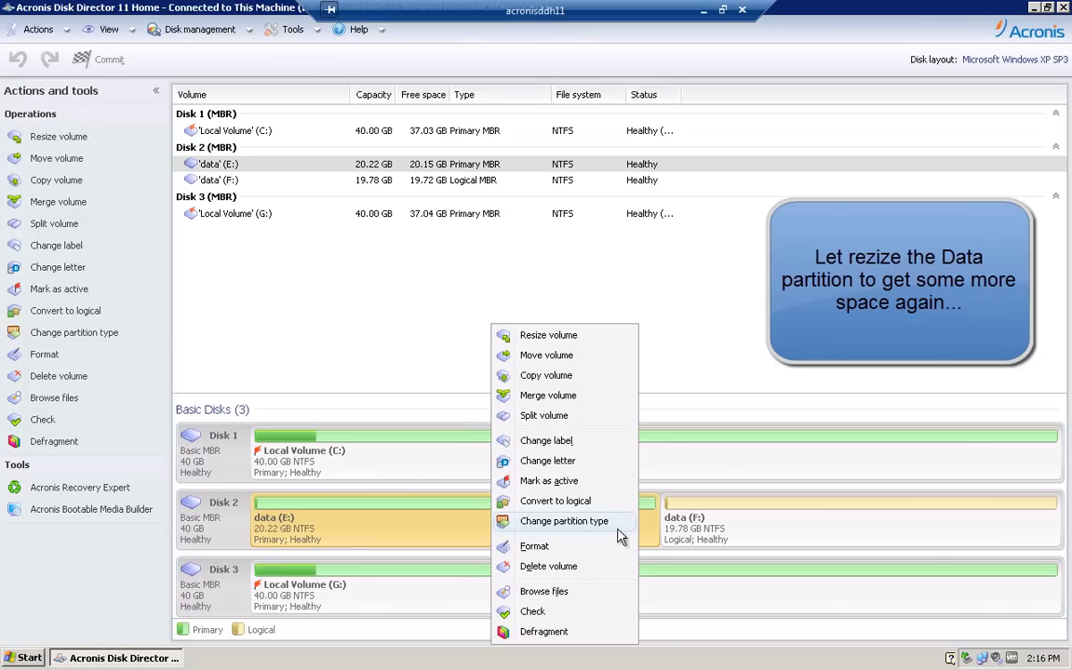
right_click(742, 527)
right_click(742, 527)
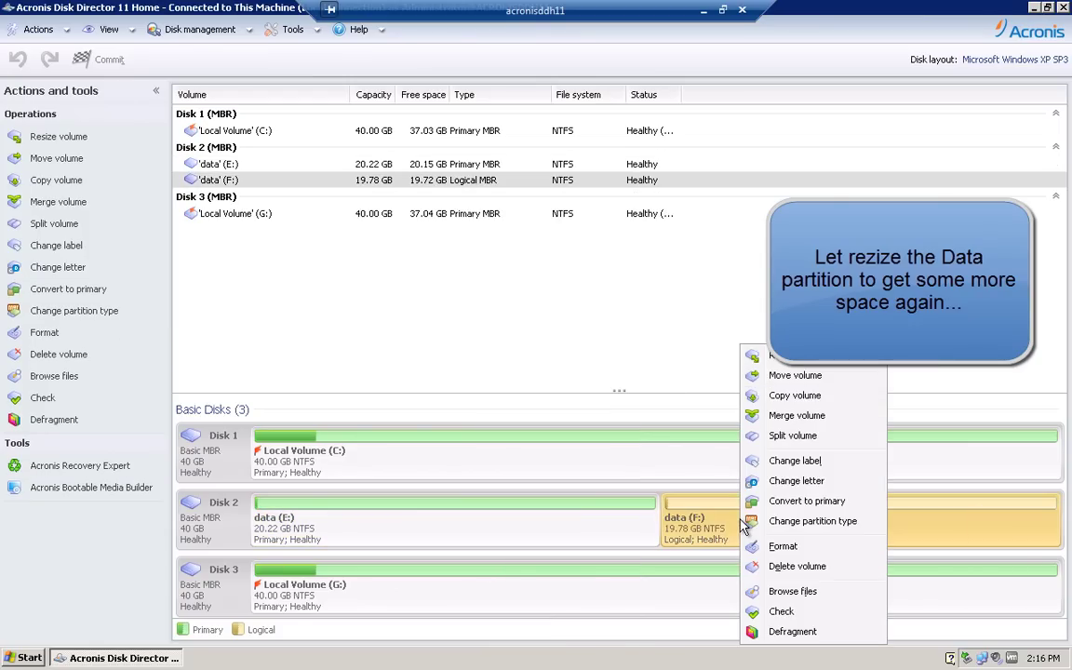
left_click(781, 567)
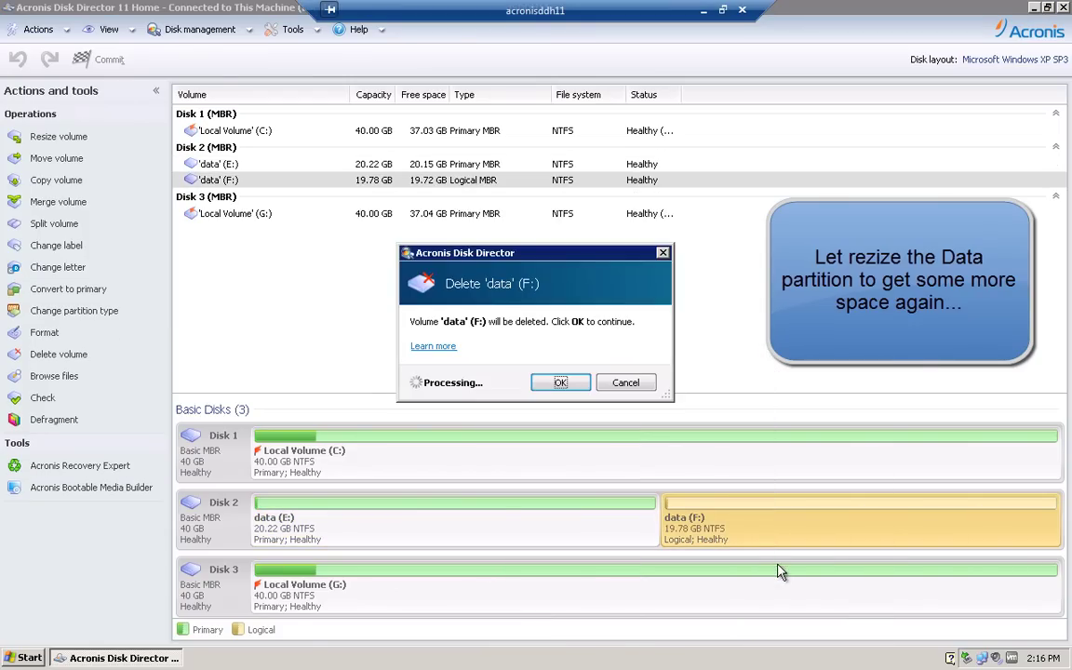
left_click(560, 383)
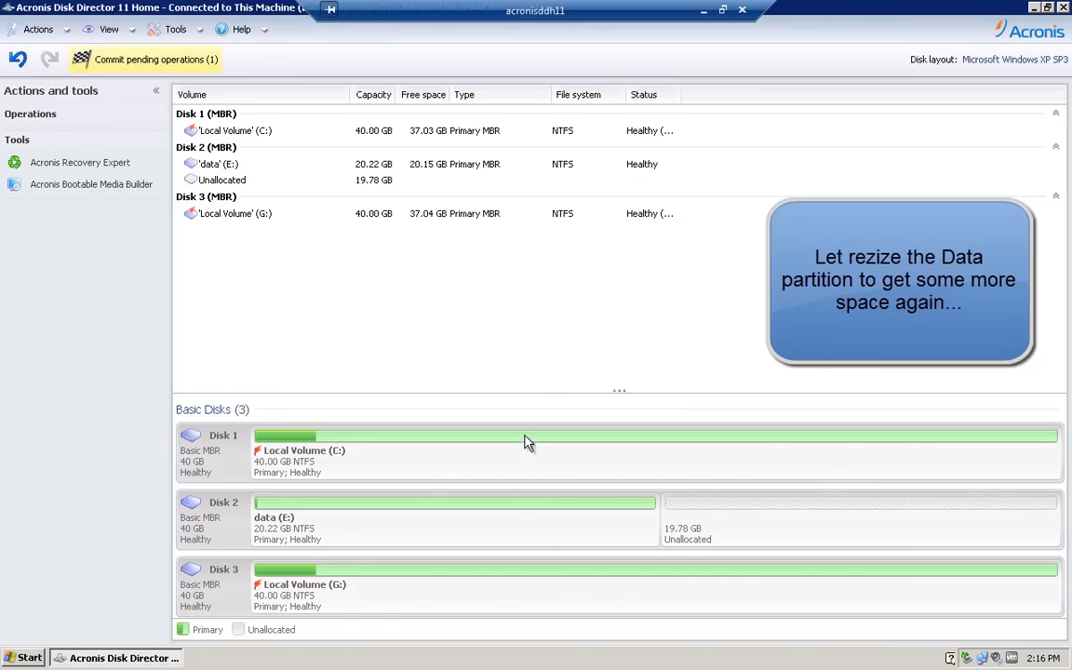
Step: Resize the data (E:) volume on Disk 2 to 40 GB as a basic volume, and commit the pending deletion and resize
right_click(515, 522)
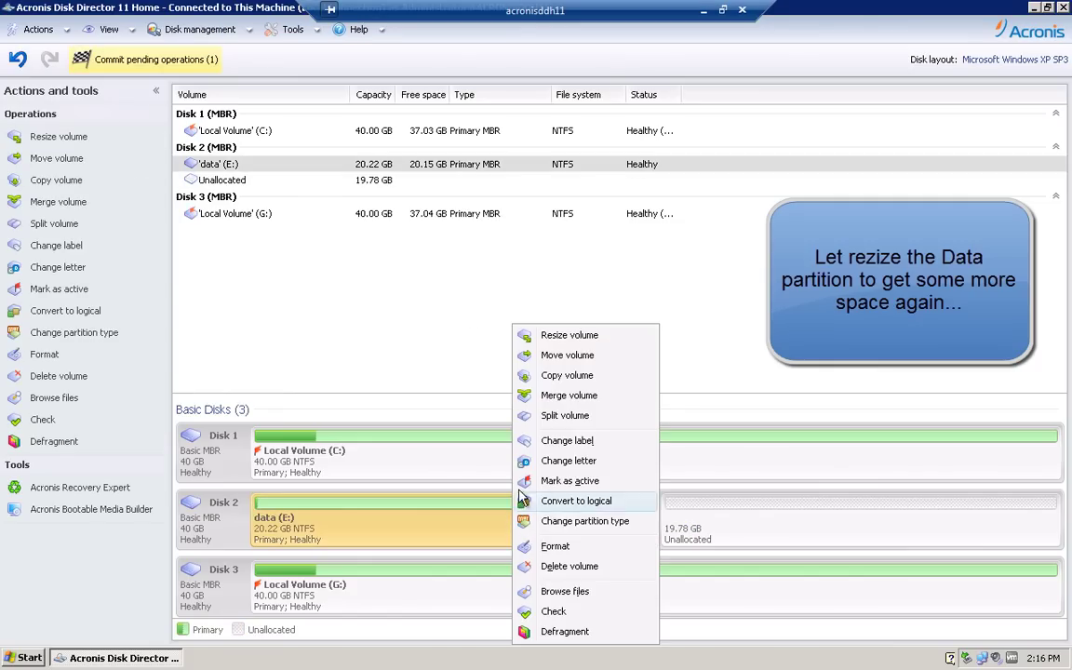
left_click(598, 337)
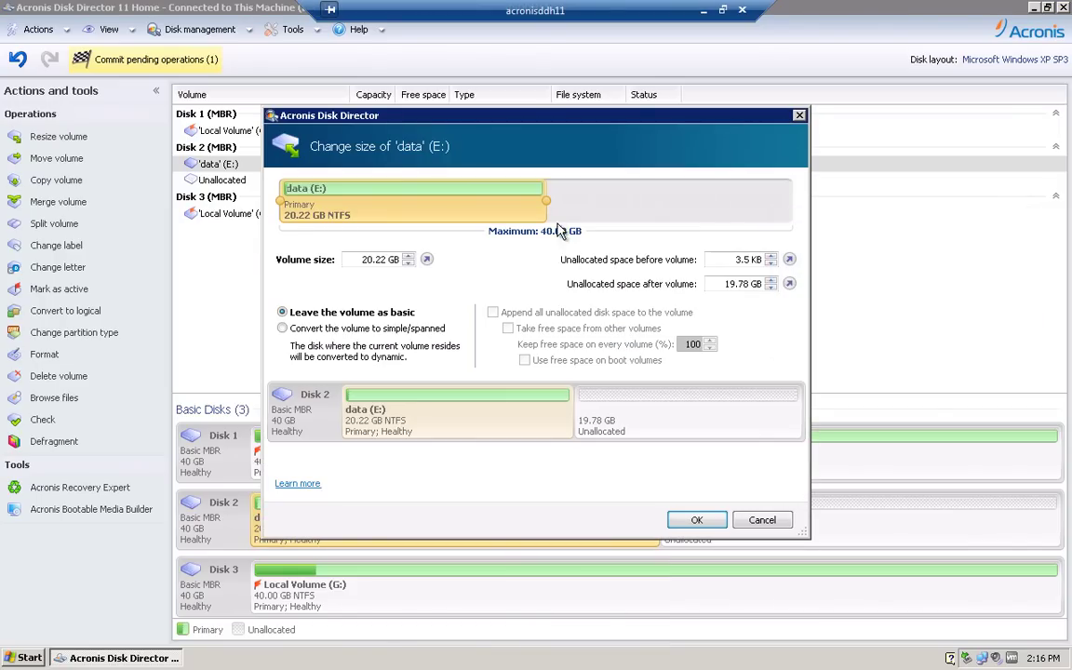
left_click_drag(550, 203, 737, 204)
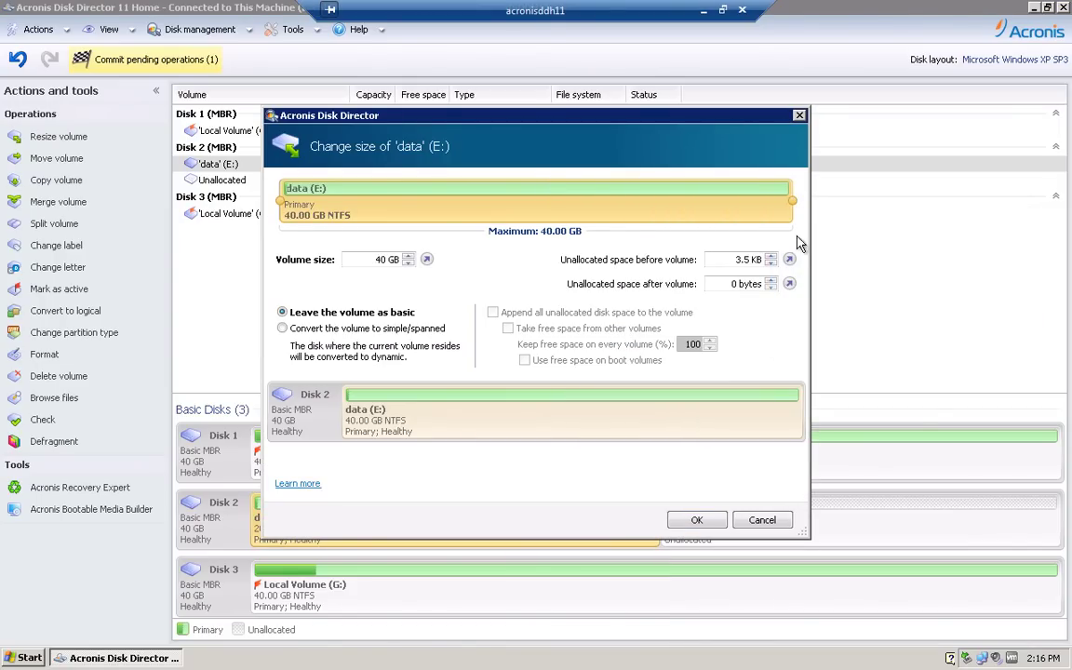
left_click(700, 520)
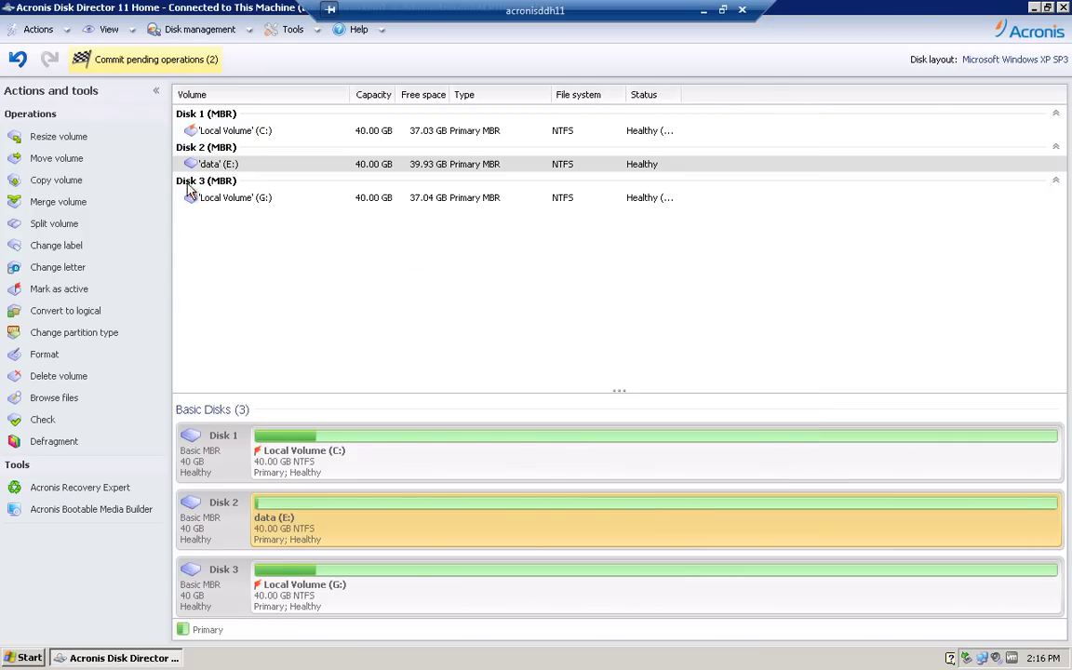
left_click(156, 59)
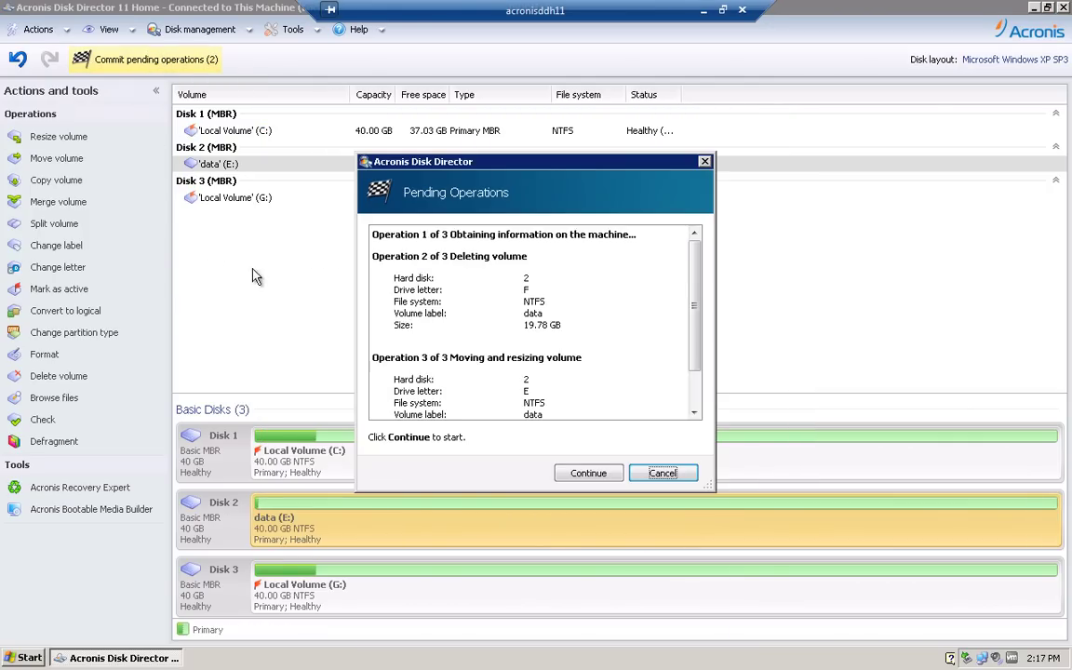
left_click(586, 473)
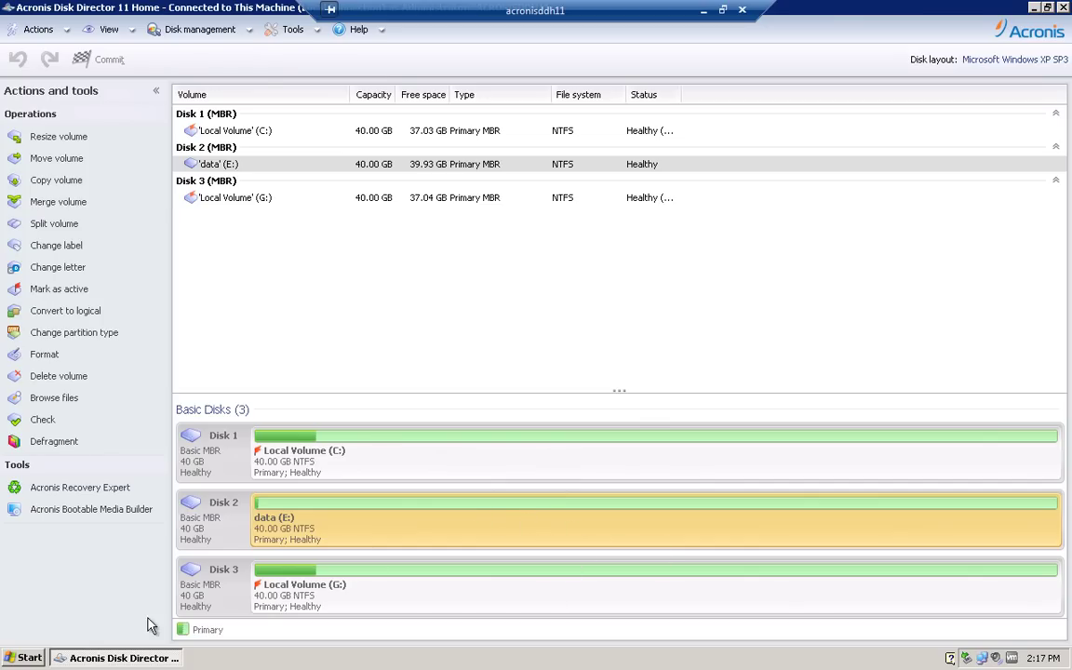
Step: Switch to Windows Explorer, collapse the Local Disk (C:) folder tree, and open the data (E:) drive
right_click(37, 659)
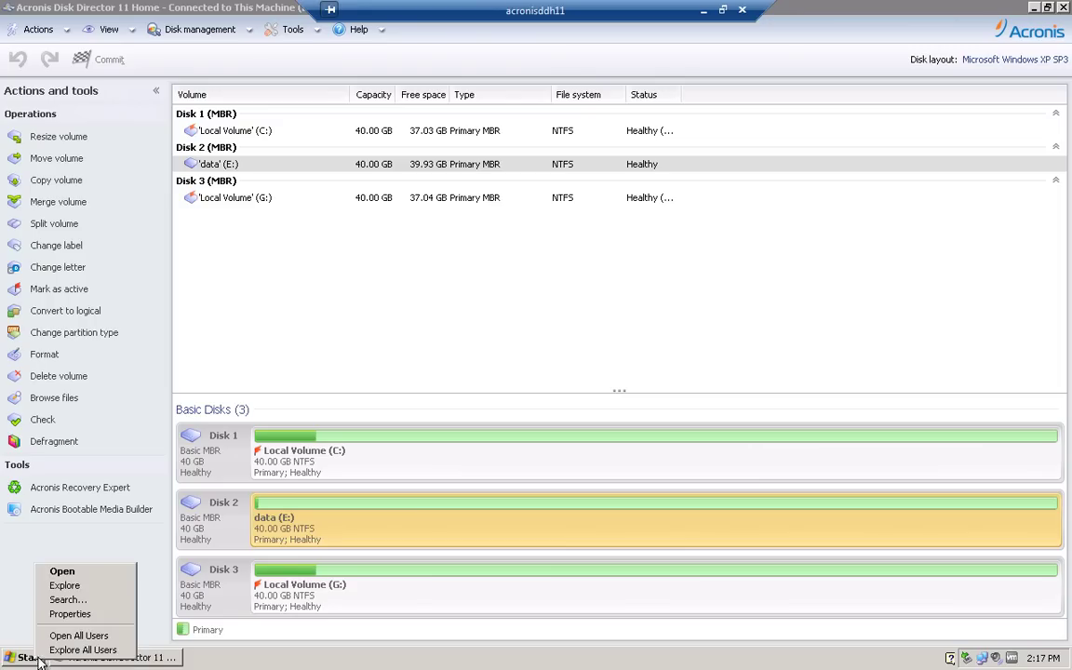
left_click(76, 588)
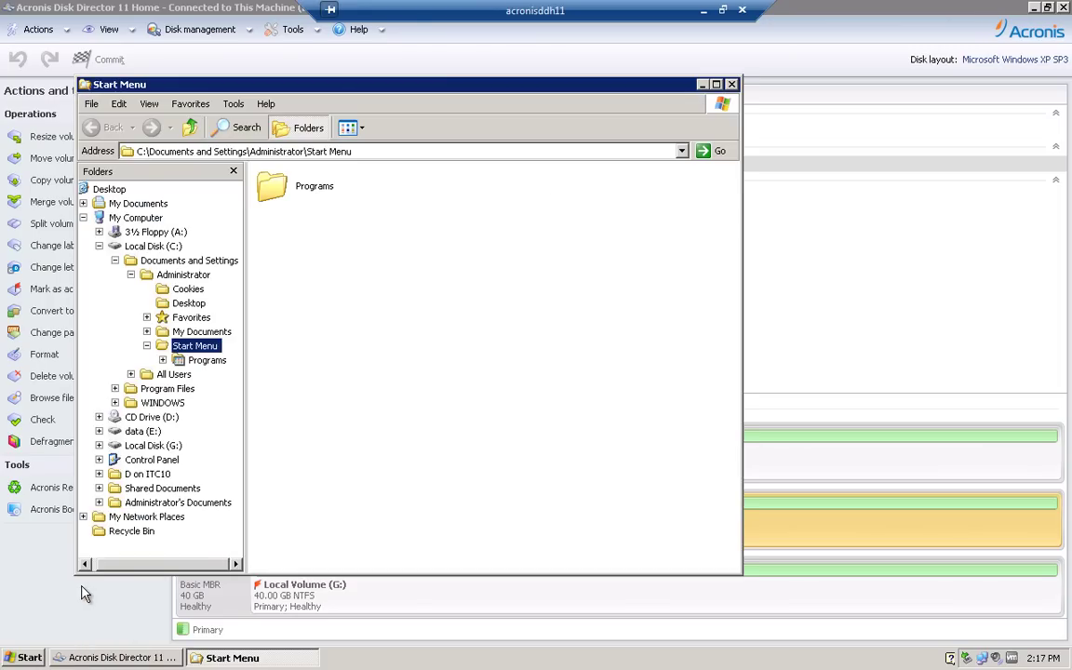
left_click(103, 246)
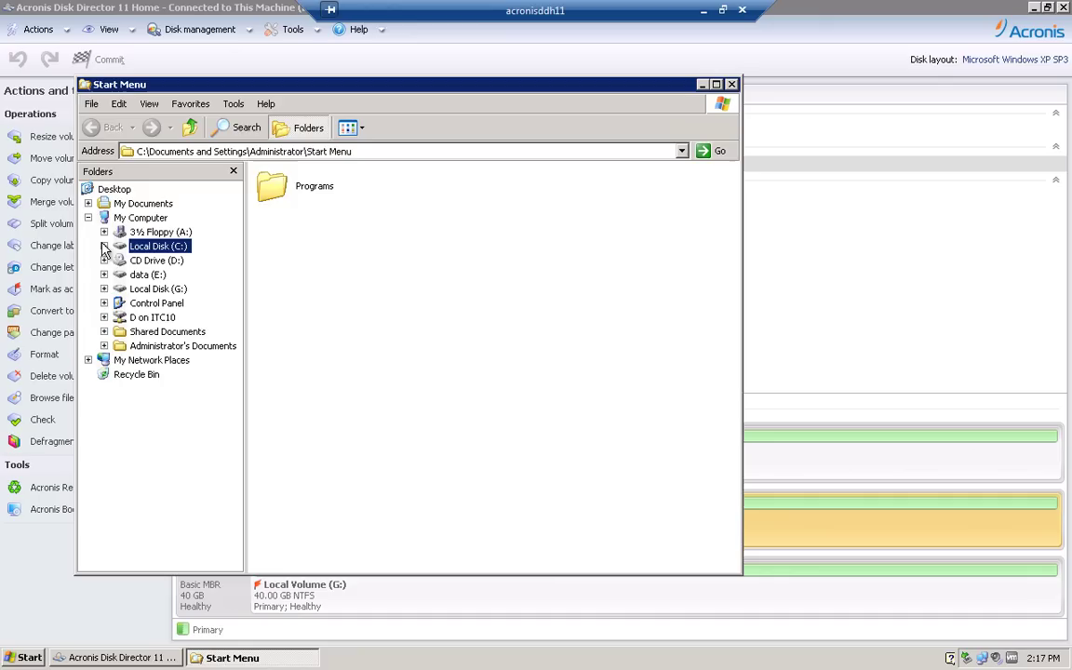
left_click(139, 274)
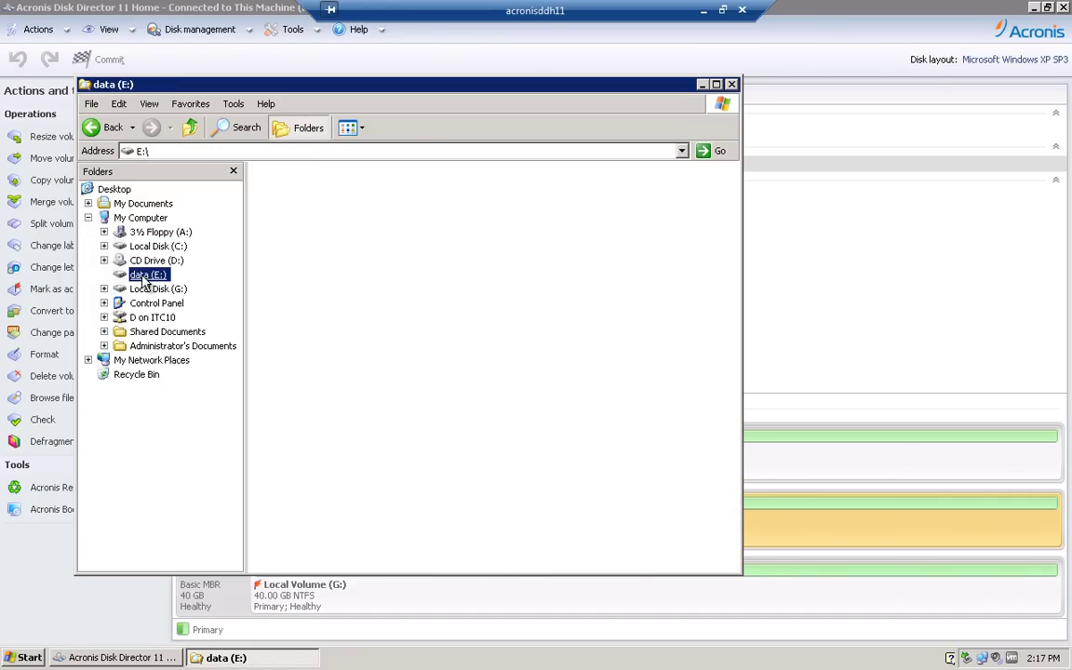
Step: Show the Explorer status bar for the data (E:) drive and open the drive's properties to check its size
left_click(149, 104)
left_click(166, 136)
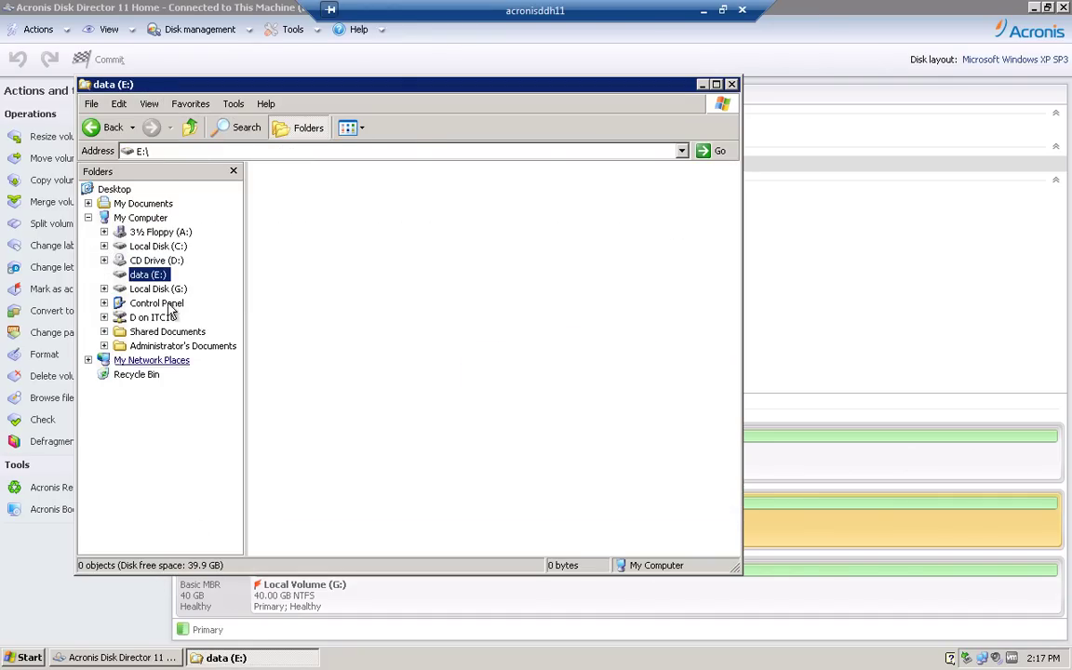
right_click(152, 274)
left_click(183, 458)
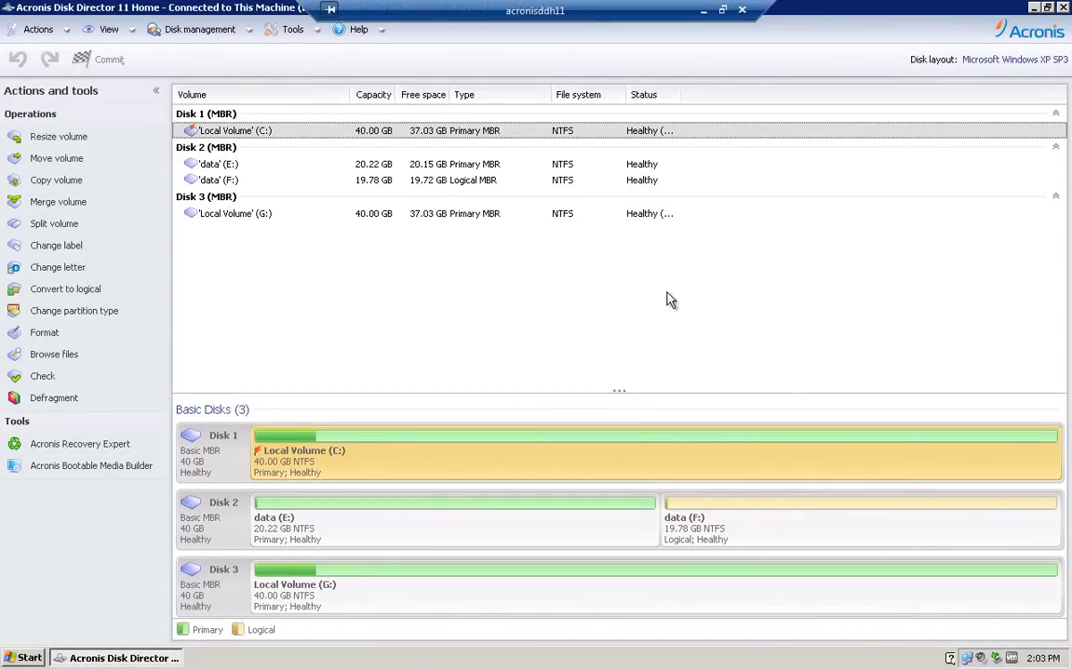
Step: Browse the files on the boot volume (C:) and on its copy (G:) on Disk 3, closing each file browser
right_click(409, 452)
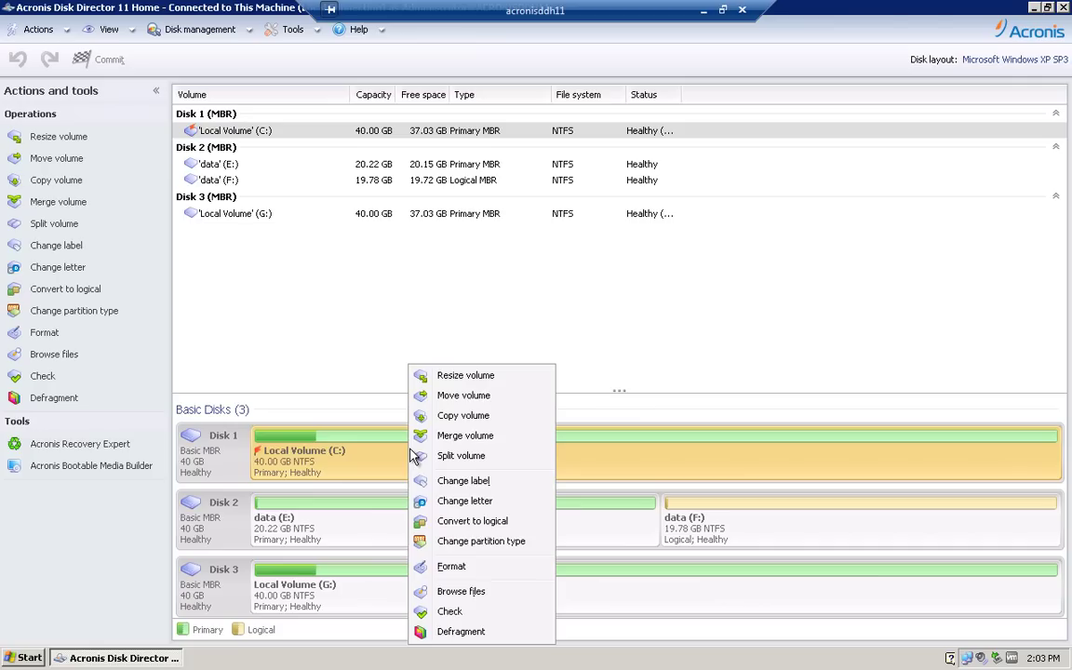
left_click(471, 592)
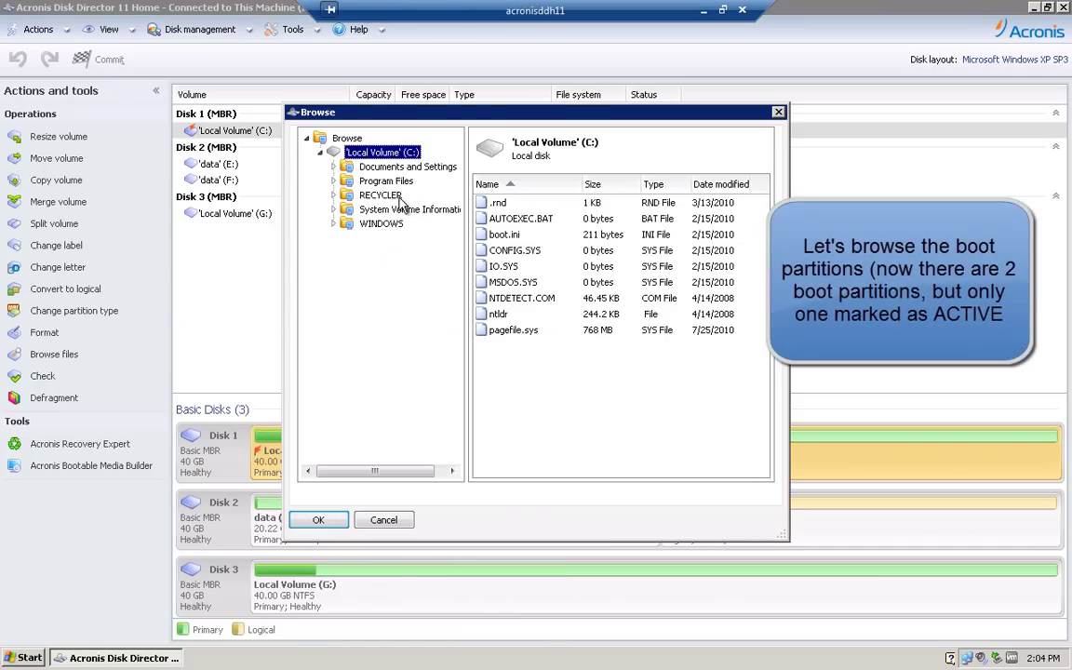
left_click(778, 112)
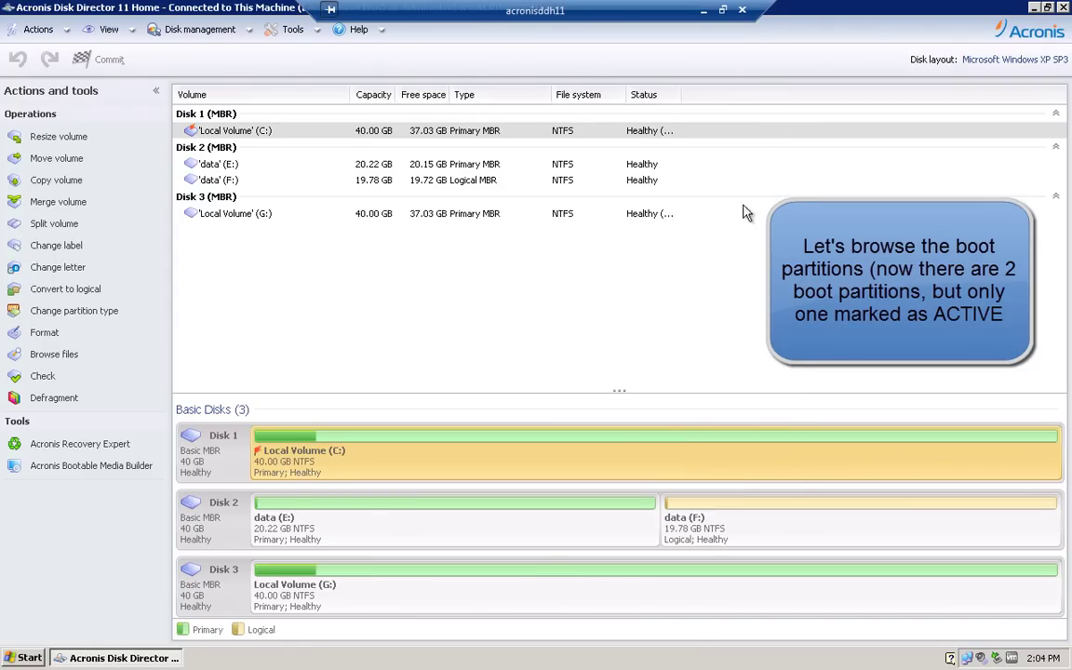
right_click(503, 594)
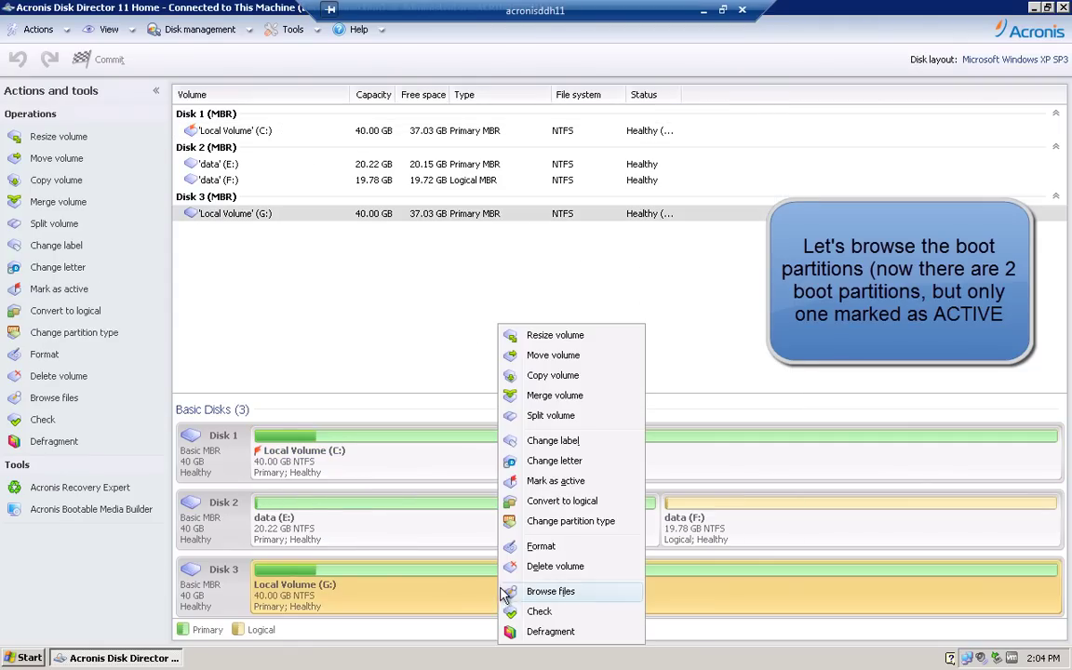
left_click(513, 592)
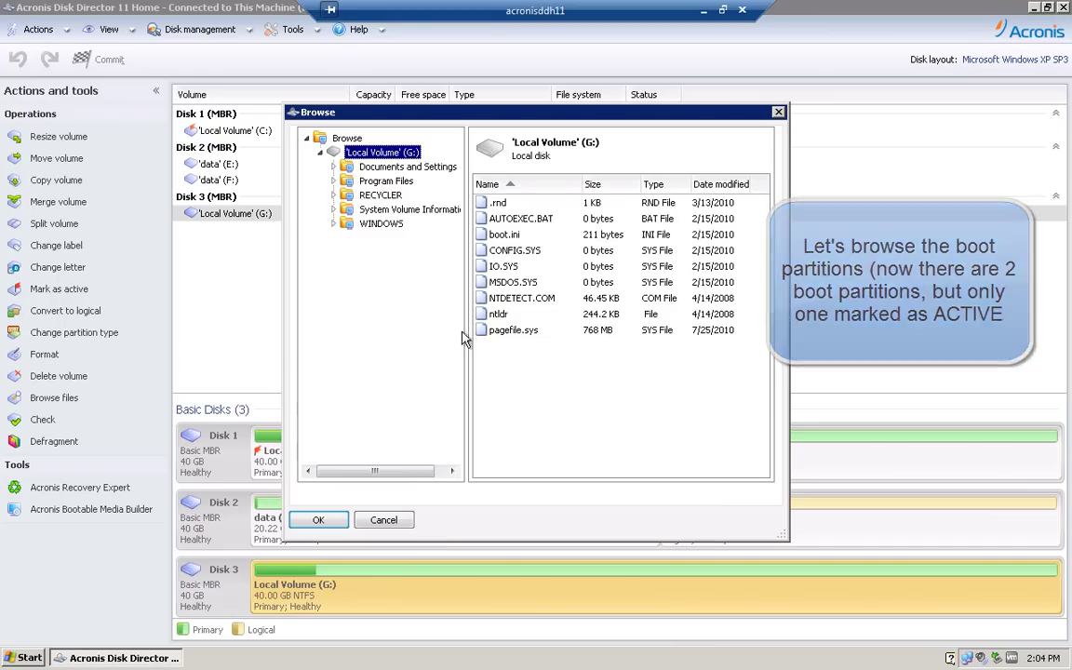
left_click(778, 114)
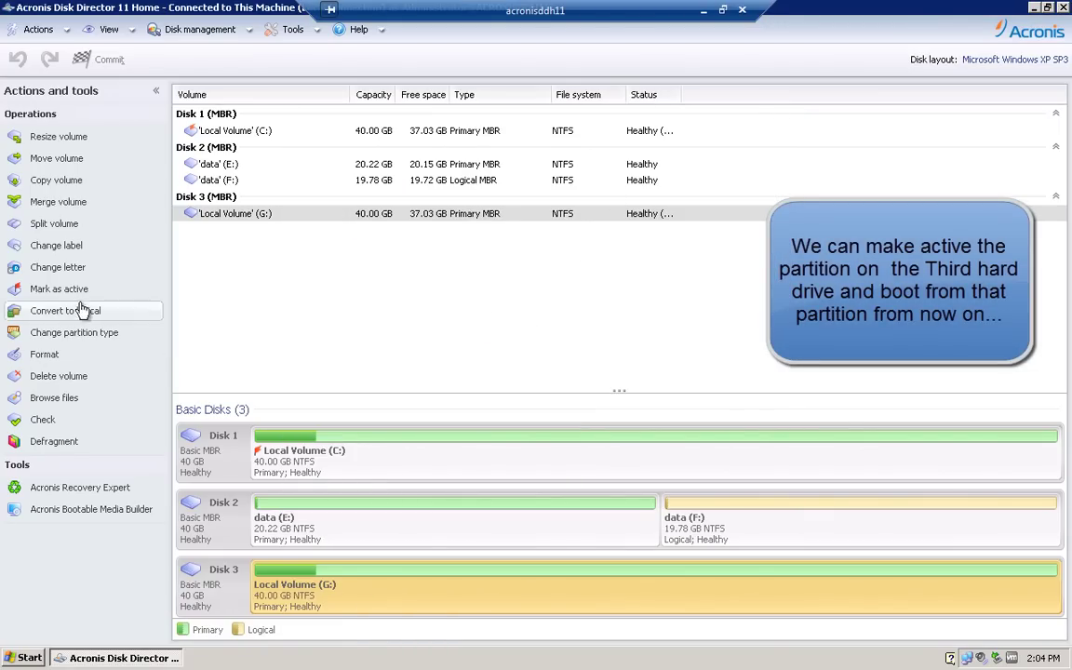
Step: Mark the Local Volume (G:) on Disk 3 as active and commit the pending operation
left_click(37, 289)
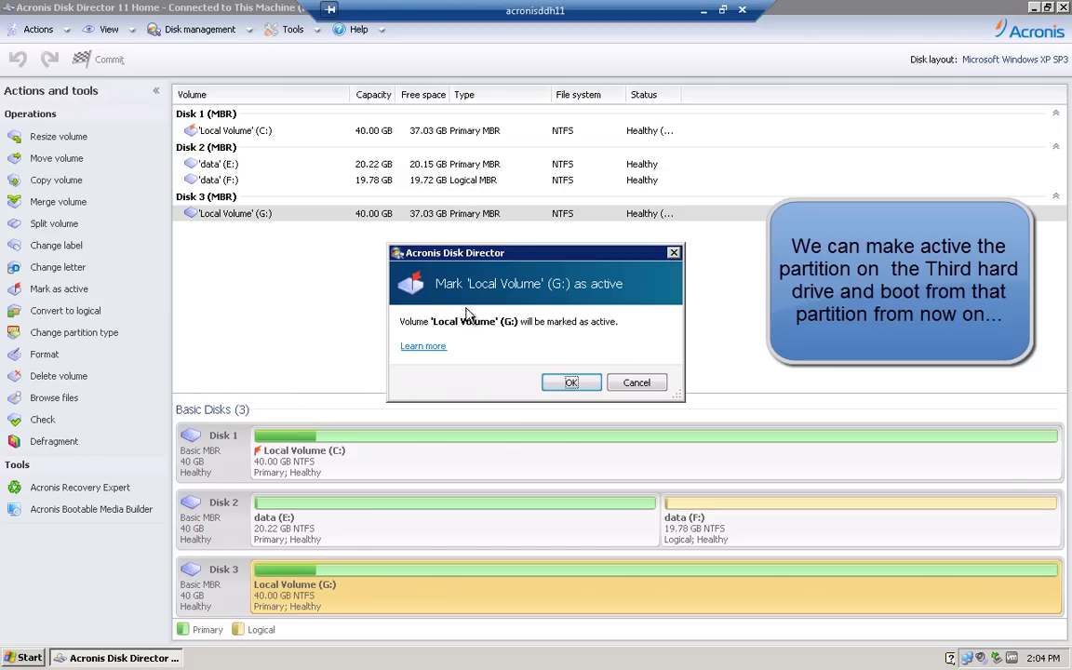
left_click(571, 384)
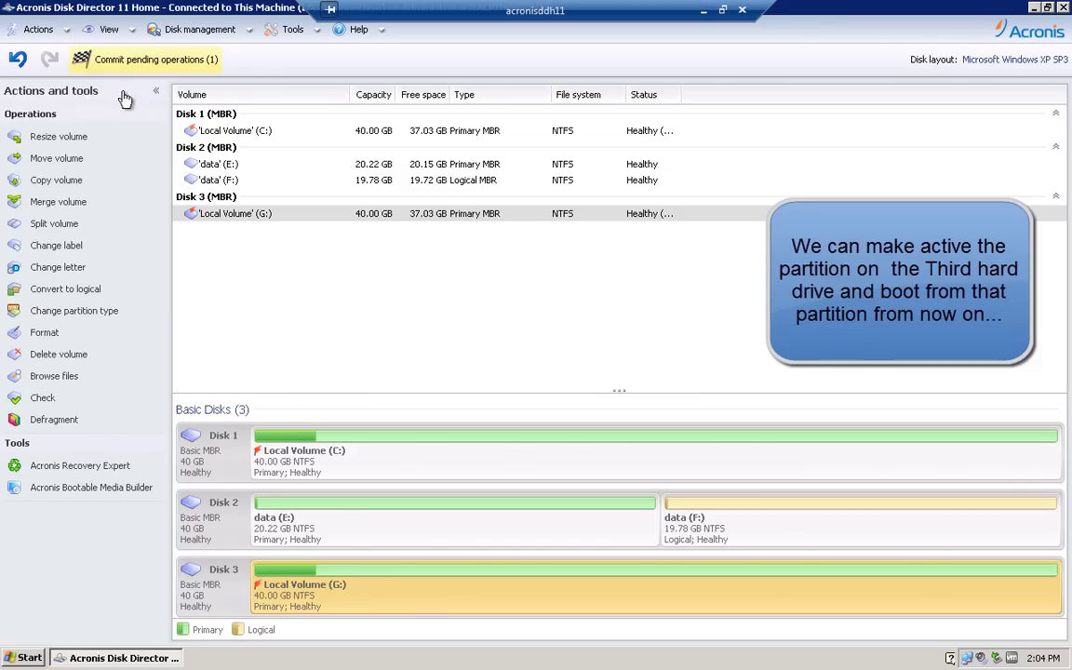
left_click(123, 65)
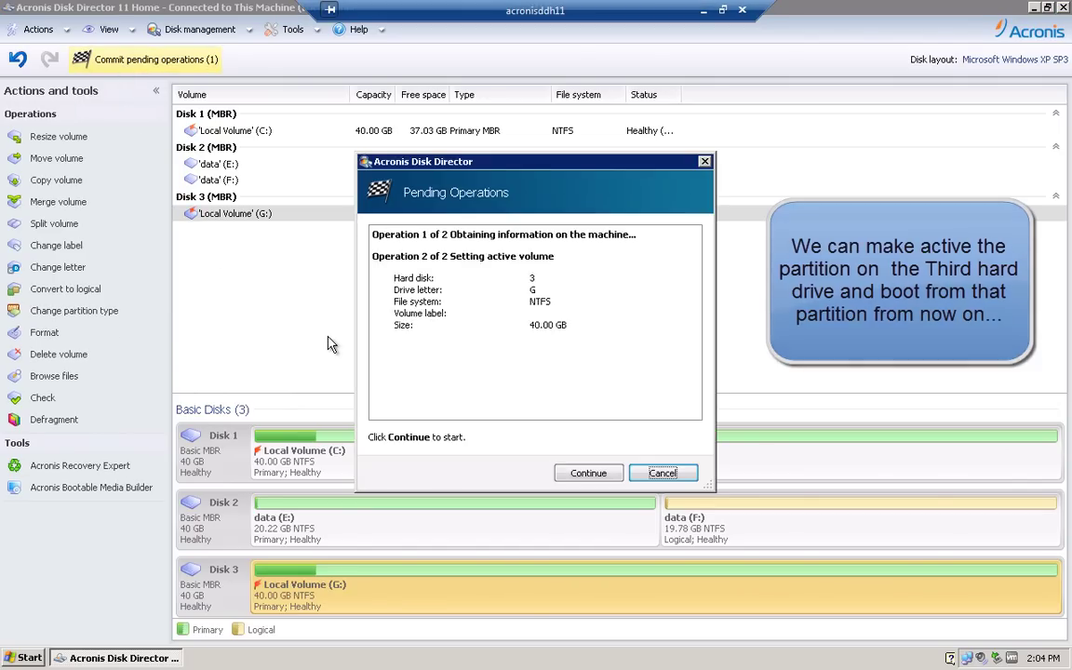
left_click(584, 473)
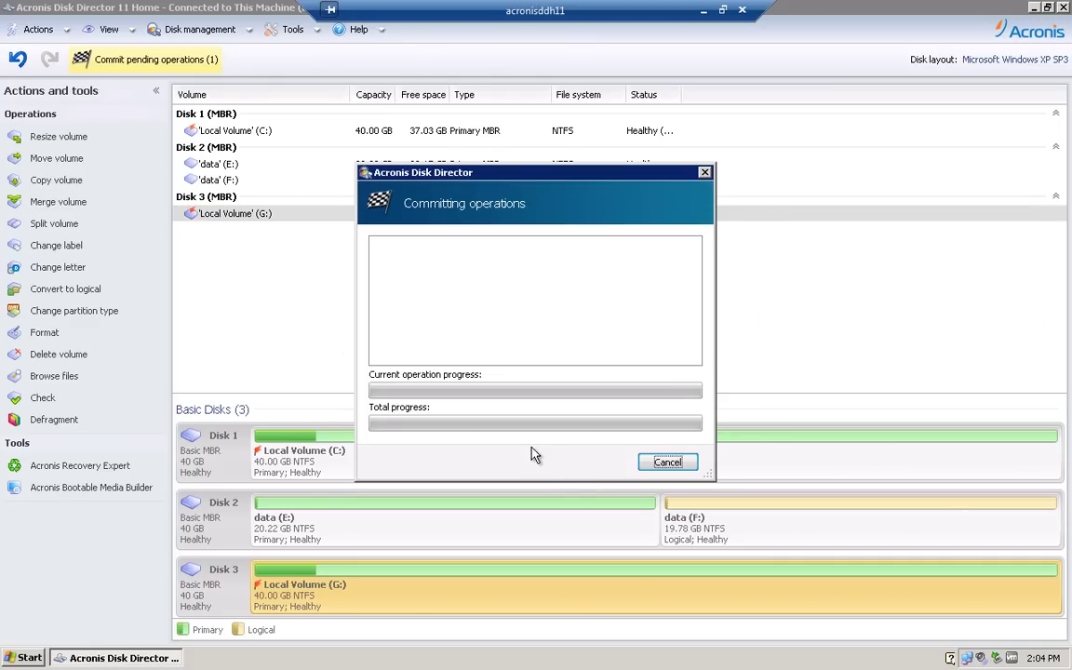